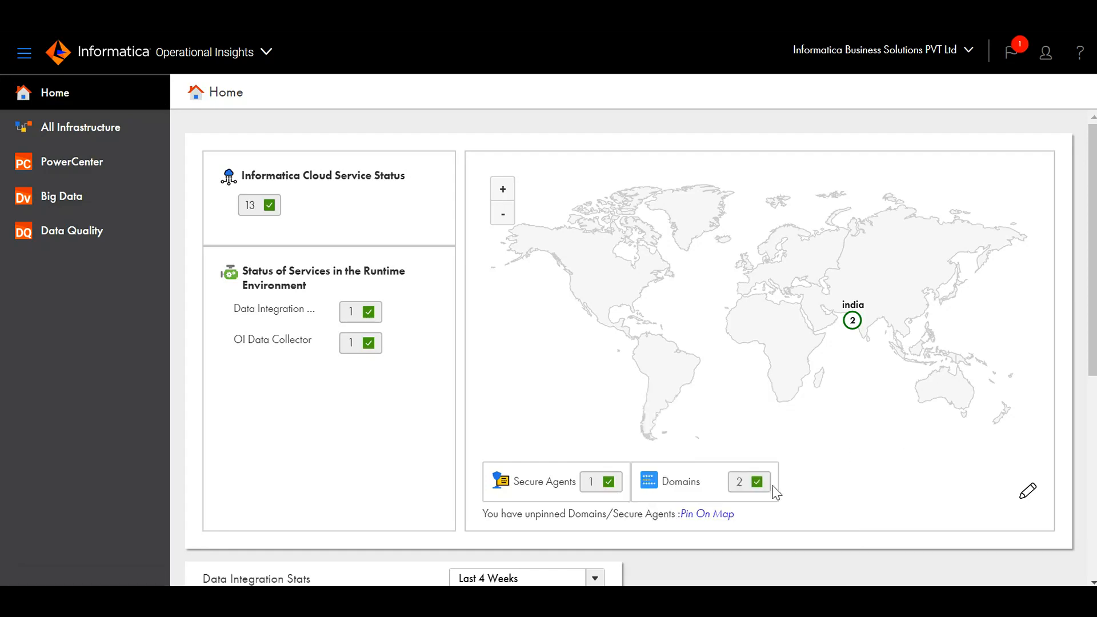
# Open the Dom_test domain from the domains list and bring up its Domain Connection settings for editing.
pyautogui.moveTo(754, 486)
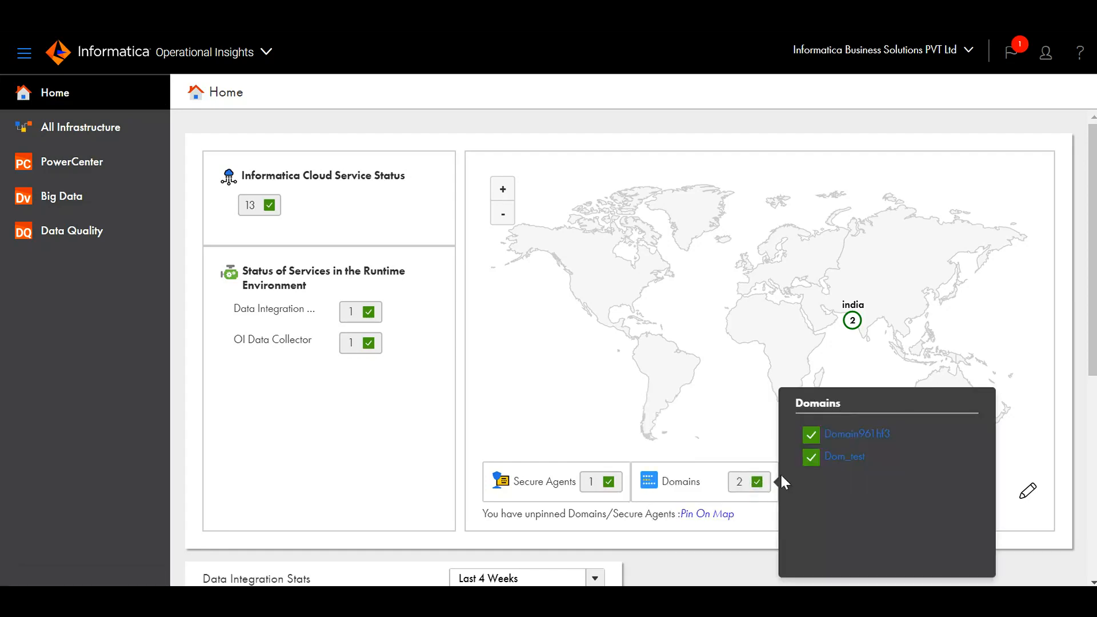
pyautogui.click(843, 459)
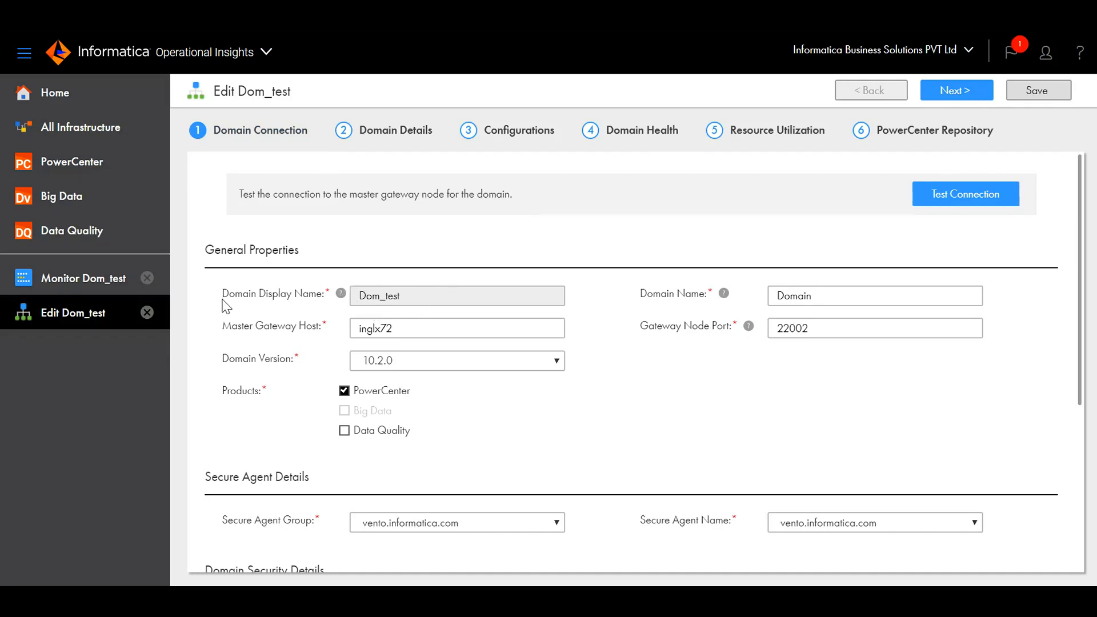
pyautogui.scroll(-5, 628, 417)
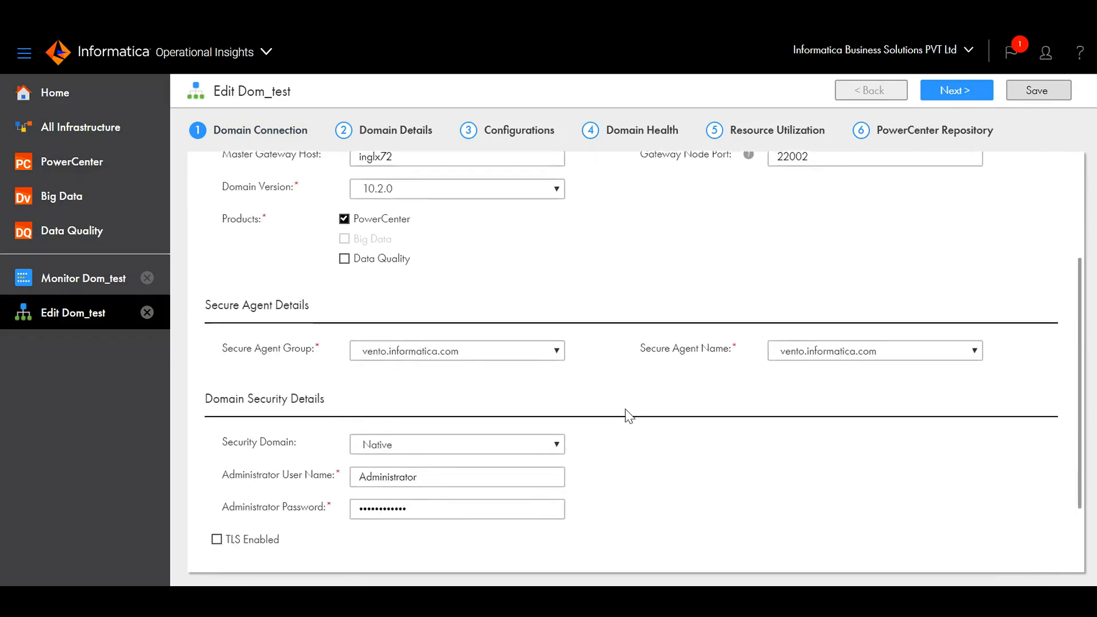
pyautogui.scroll(5, 628, 416)
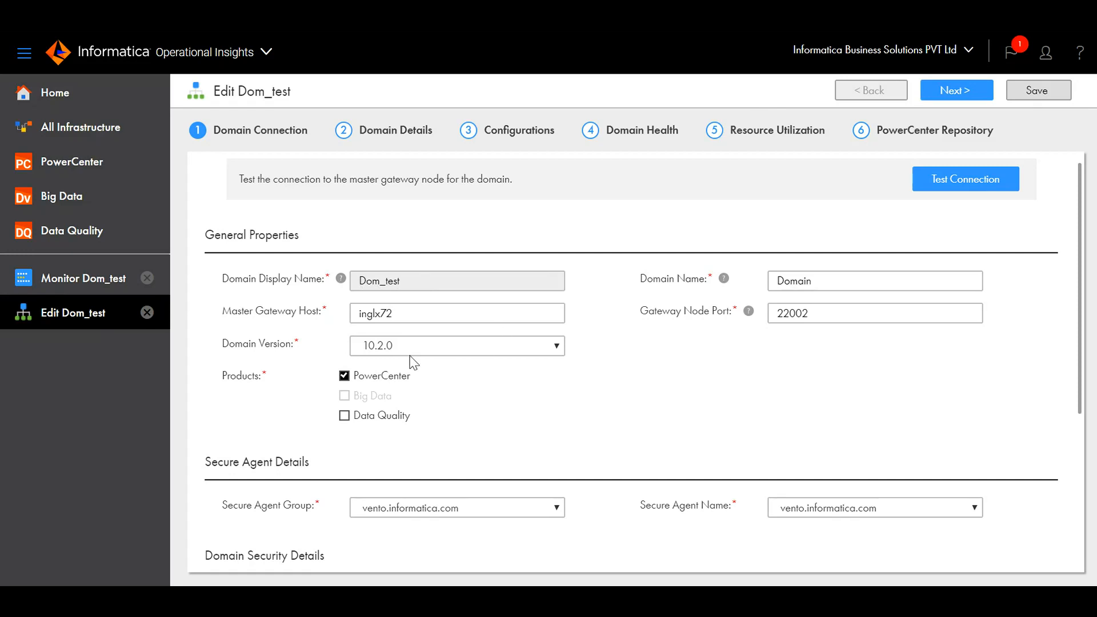
# Examine the General Properties of Dom_test, including the selectable domain versions, the domain name and the gateway node port.
pyautogui.click(458, 348)
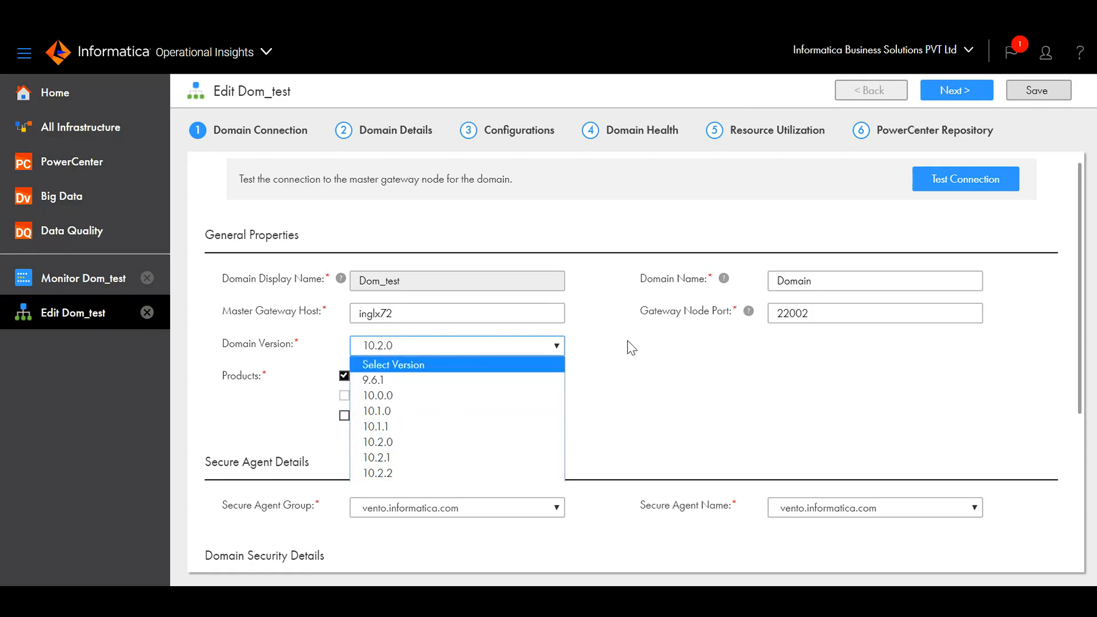
pyautogui.click(652, 391)
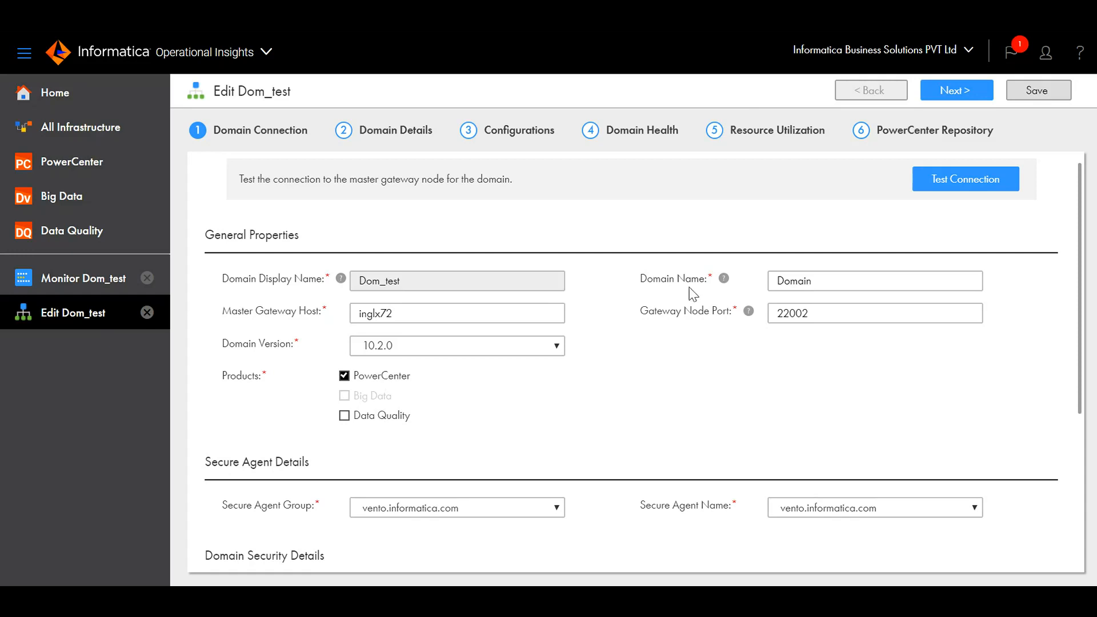
pyautogui.moveTo(642, 280); pyautogui.dragTo(704, 282)
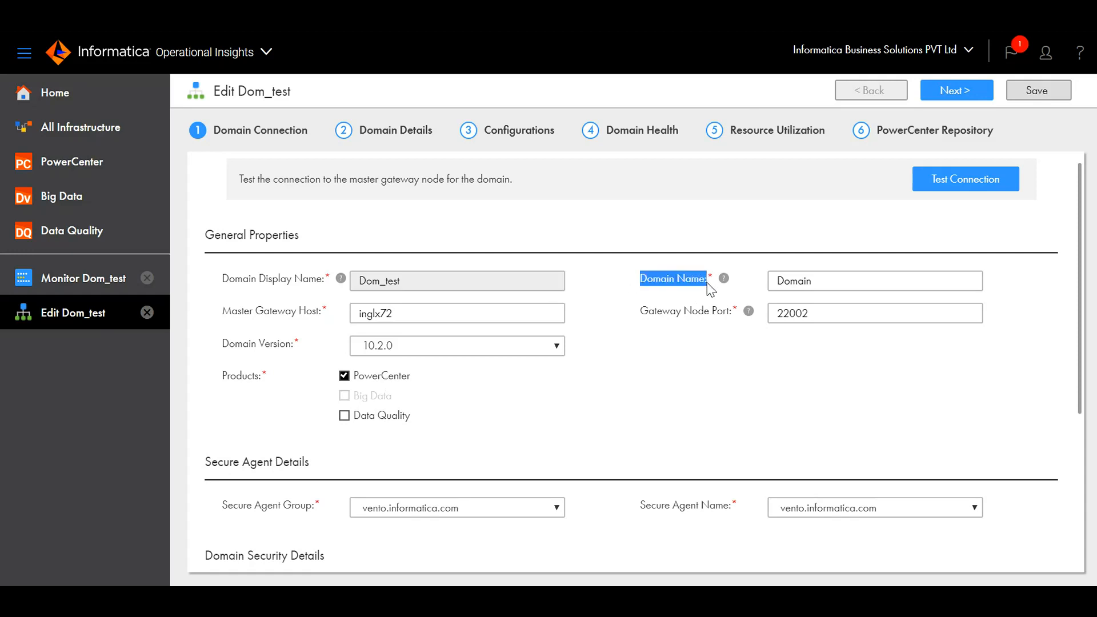
pyautogui.click(742, 386)
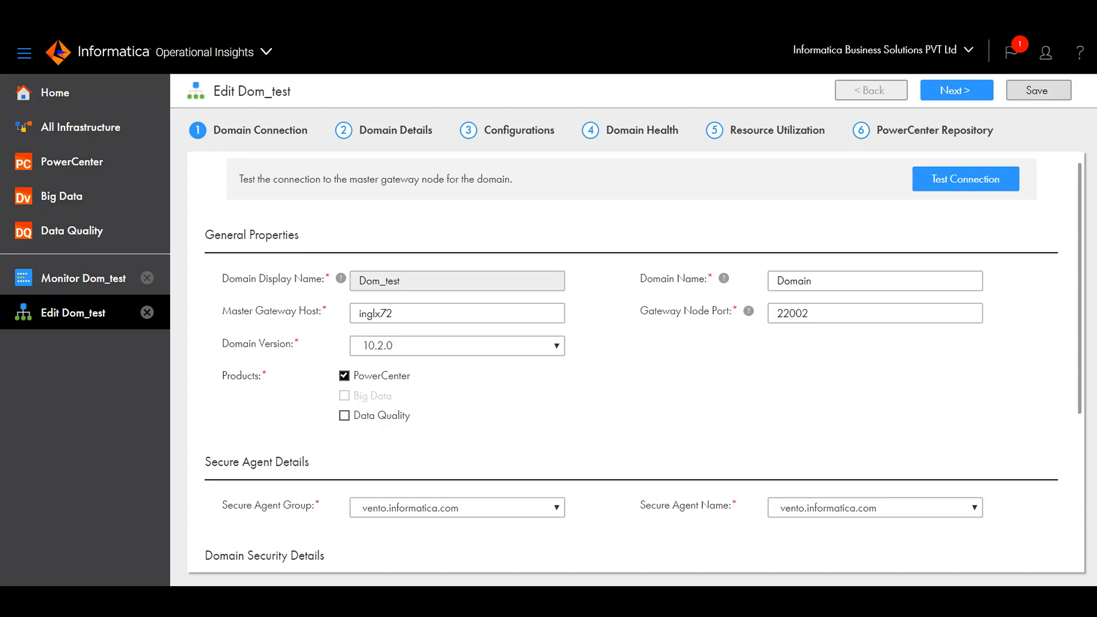
pyautogui.moveTo(778, 313); pyautogui.dragTo(809, 313)
pyautogui.click(809, 313)
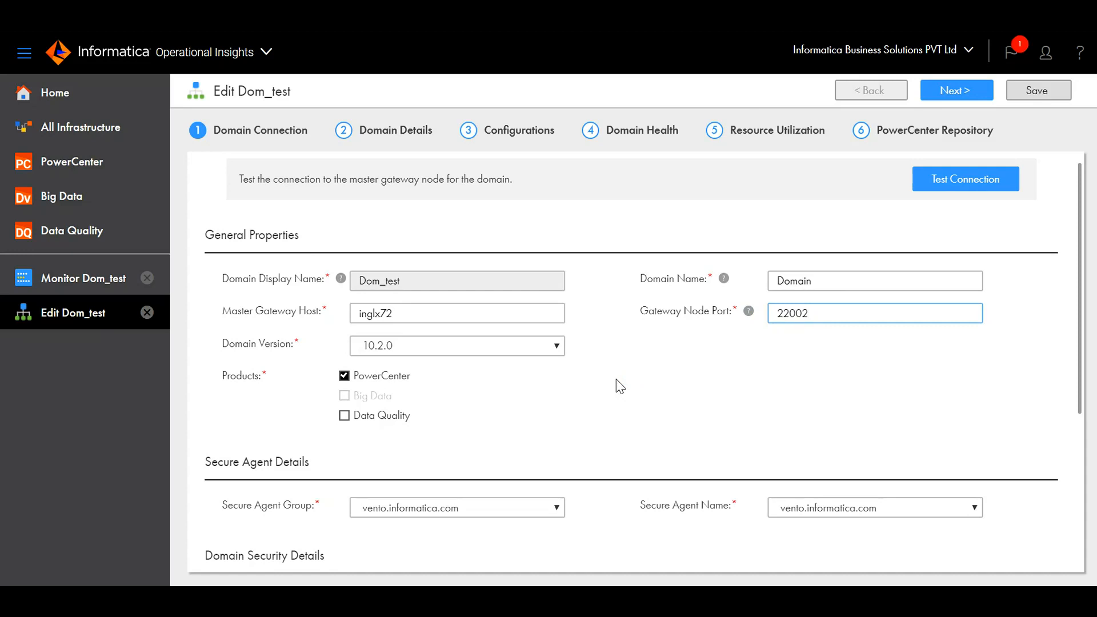
pyautogui.hotkey('ctrl', 'a')
# Examine the Secure Agent Details of the domain, including the secure agent group and secure agent name.
pyautogui.scroll(-3, 671, 410)
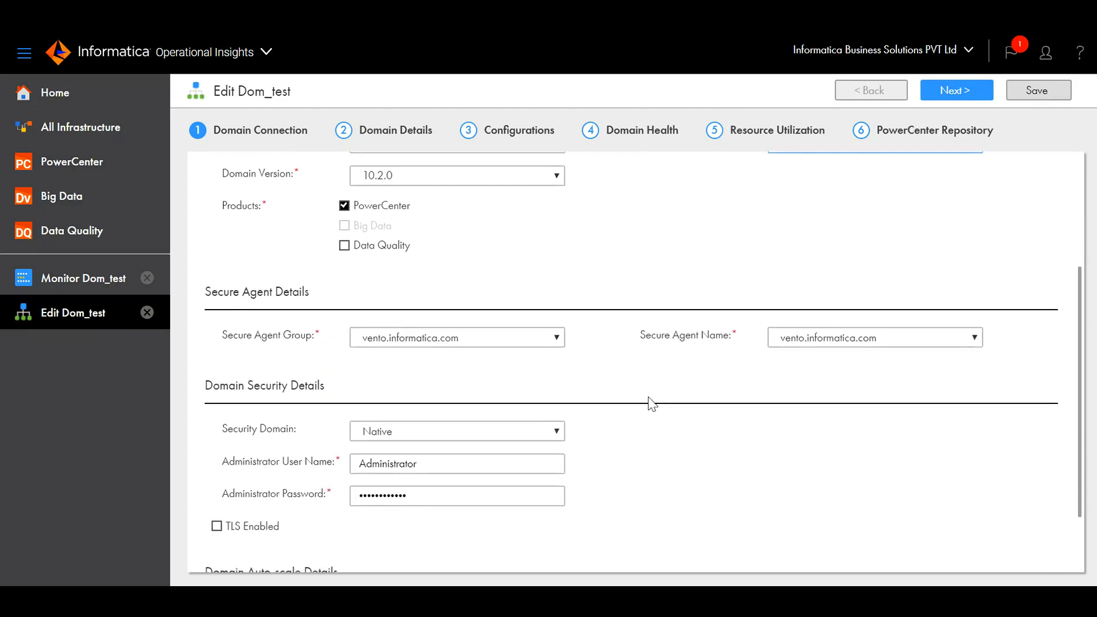
pyautogui.moveTo(203, 292); pyautogui.dragTo(321, 299)
pyautogui.click(338, 300)
pyautogui.moveTo(641, 342); pyautogui.dragTo(730, 345)
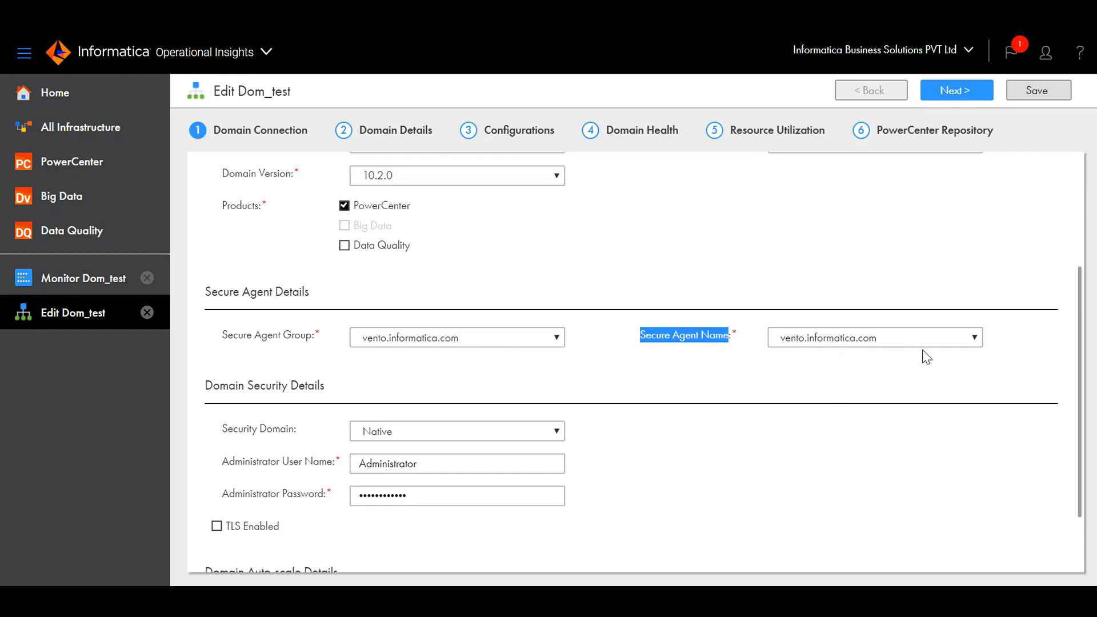
# Review the Domain Security Details and view the options offered for the security domain.
pyautogui.scroll(-1, 429, 367)
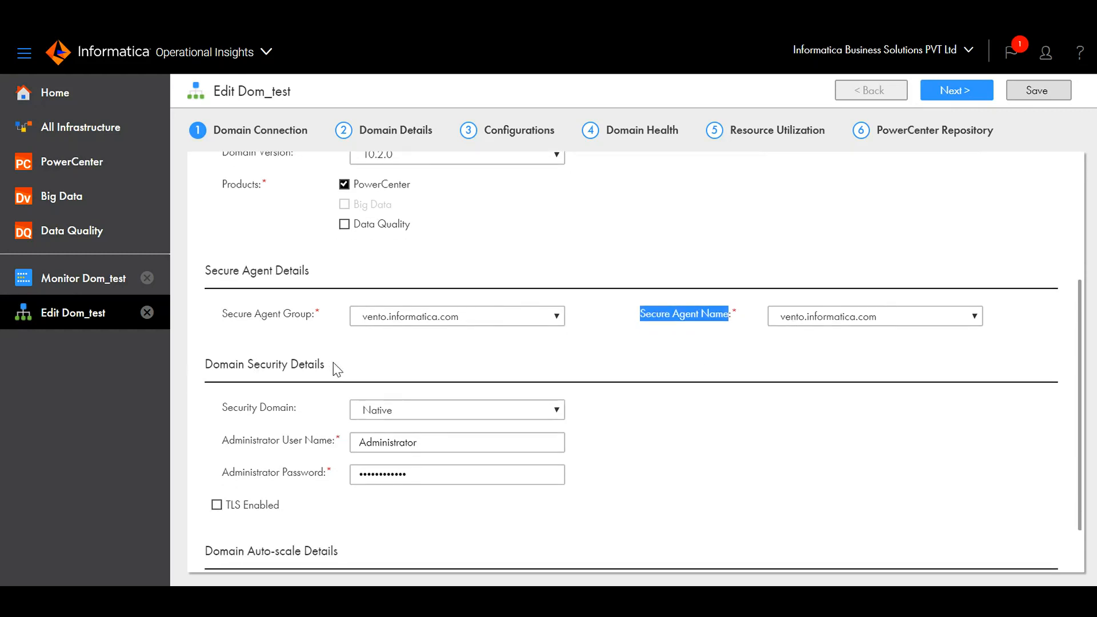
pyautogui.moveTo(343, 368); pyautogui.dragTo(206, 366)
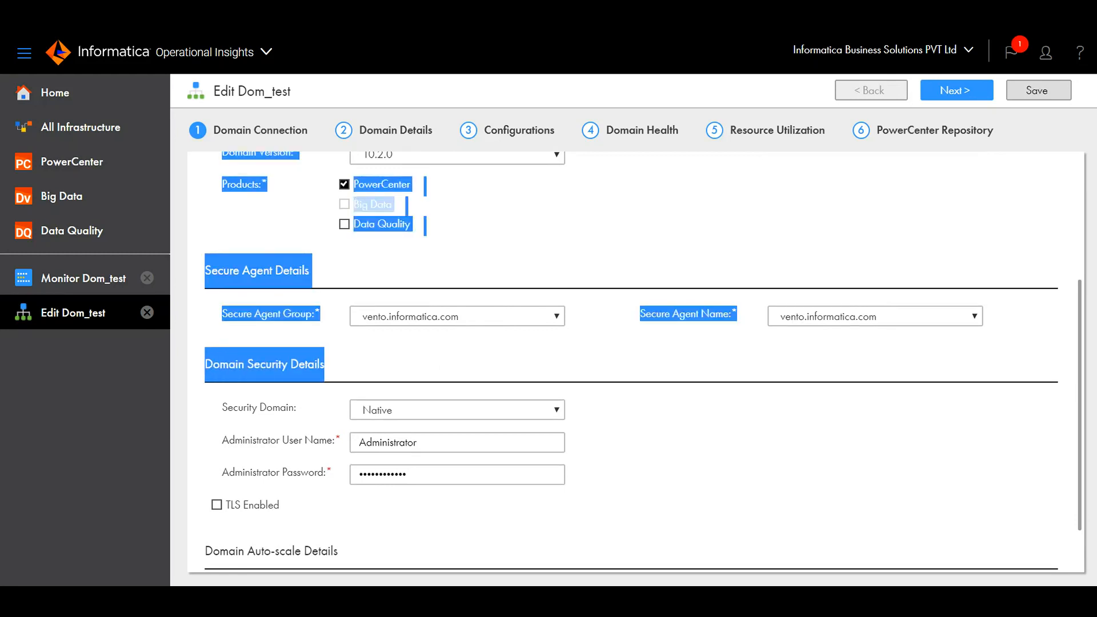
pyautogui.click(336, 375)
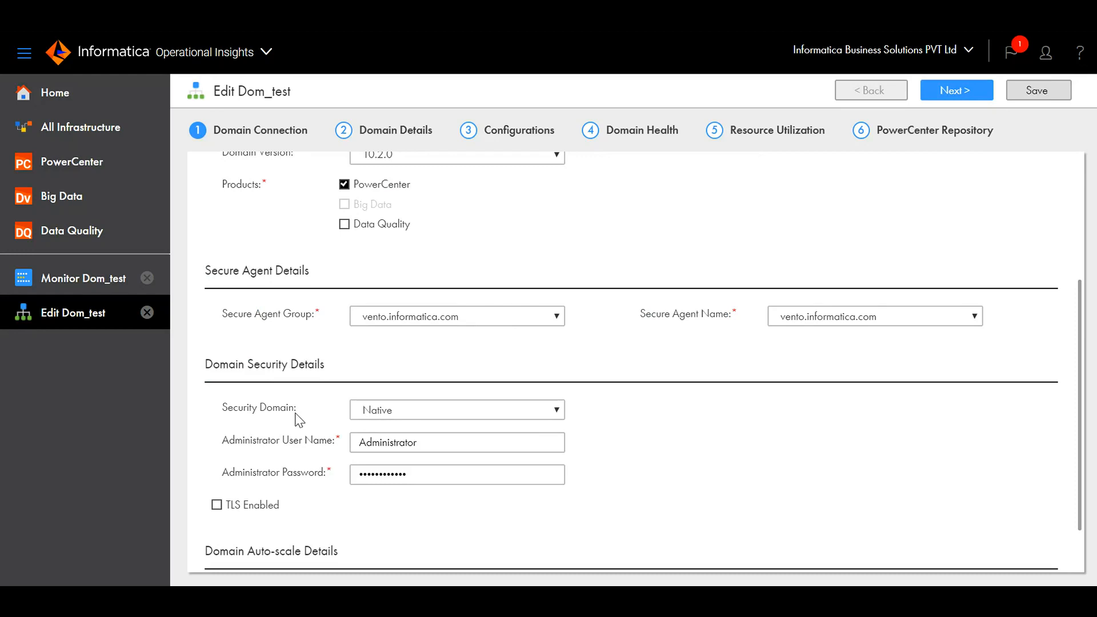
pyautogui.click(461, 415)
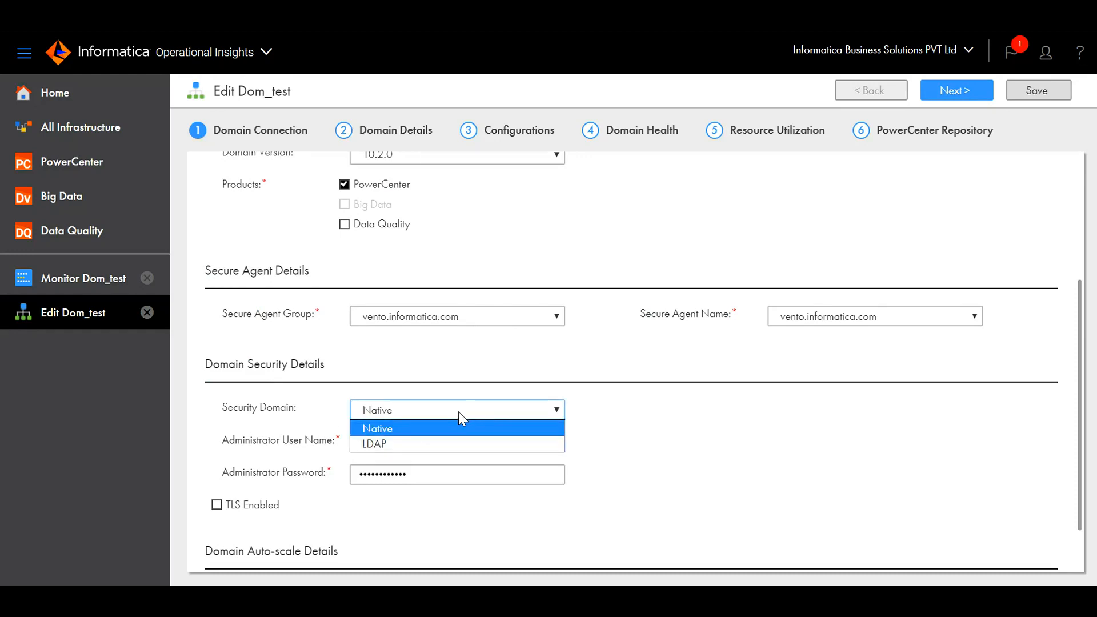
pyautogui.click(645, 431)
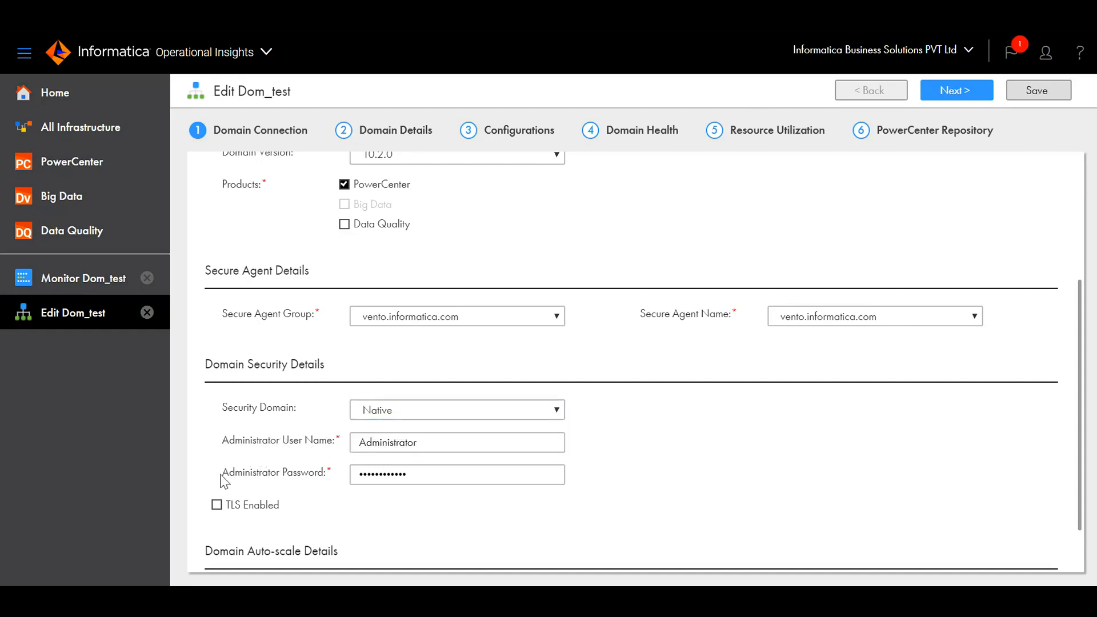
# Review the Domain Auto-scale Details with the sitekey path, then return to the start of the connection settings.
pyautogui.scroll(-2, 488, 510)
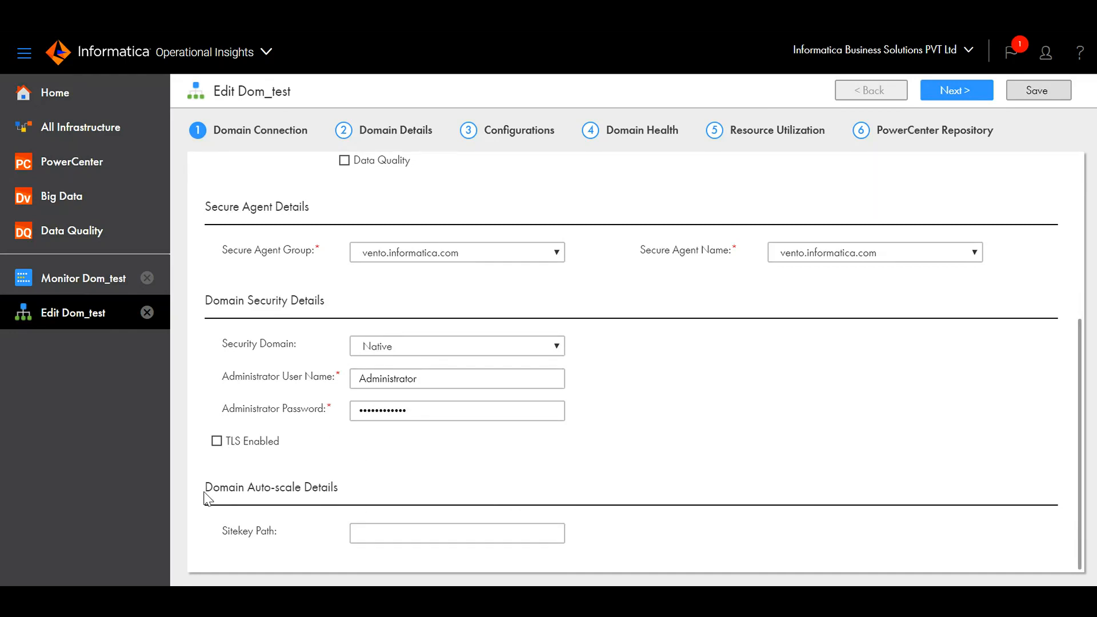
pyautogui.moveTo(205, 498); pyautogui.dragTo(338, 498)
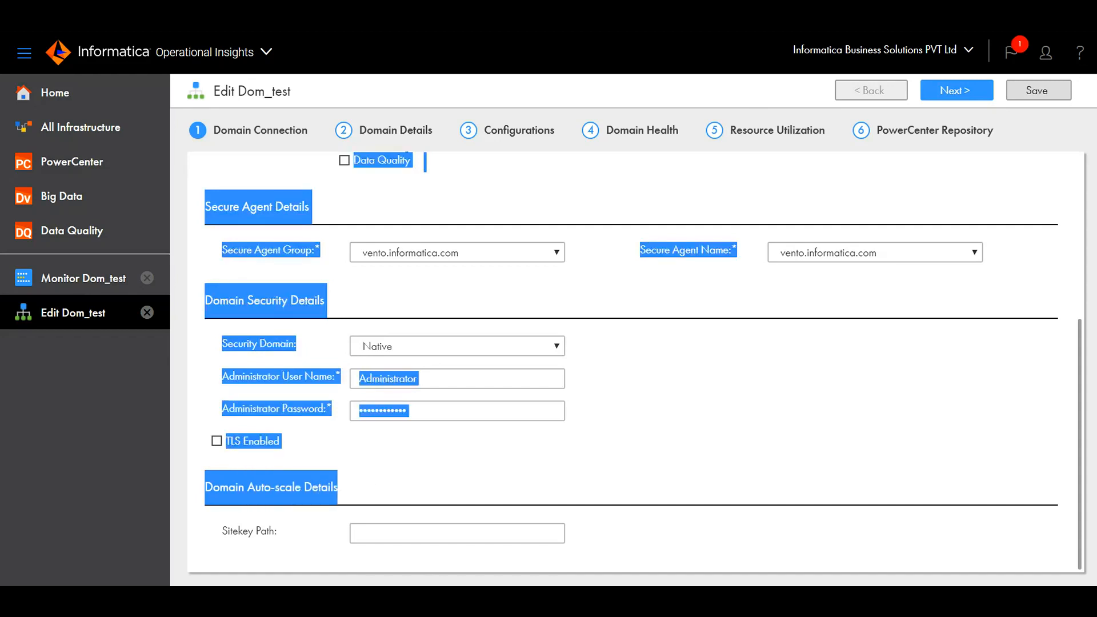
pyautogui.click(377, 491)
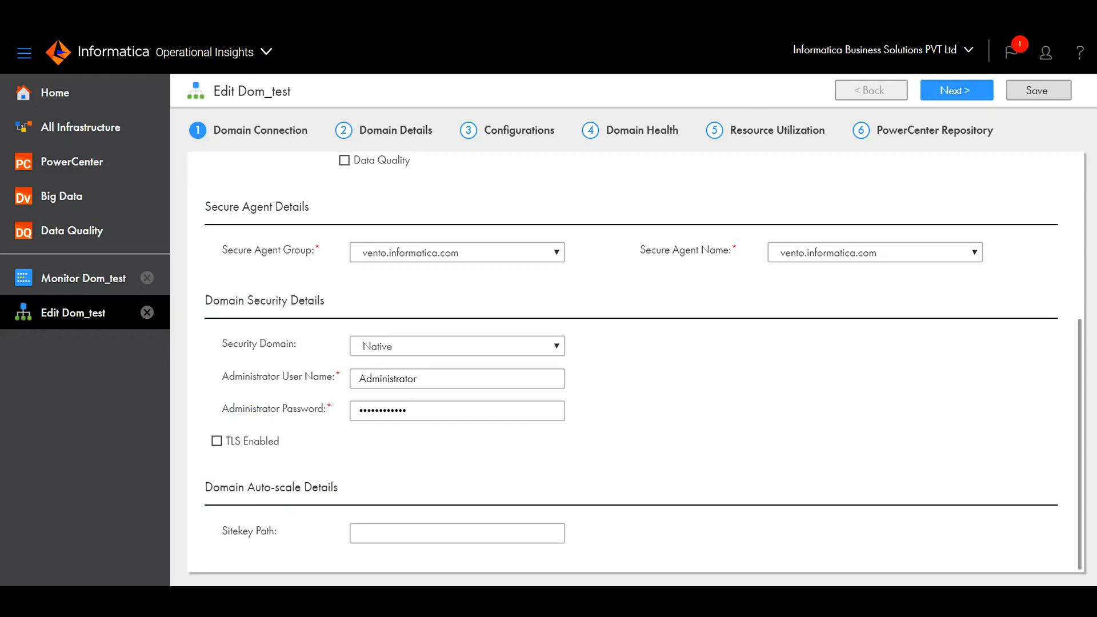
pyautogui.scroll(5, 711, 456)
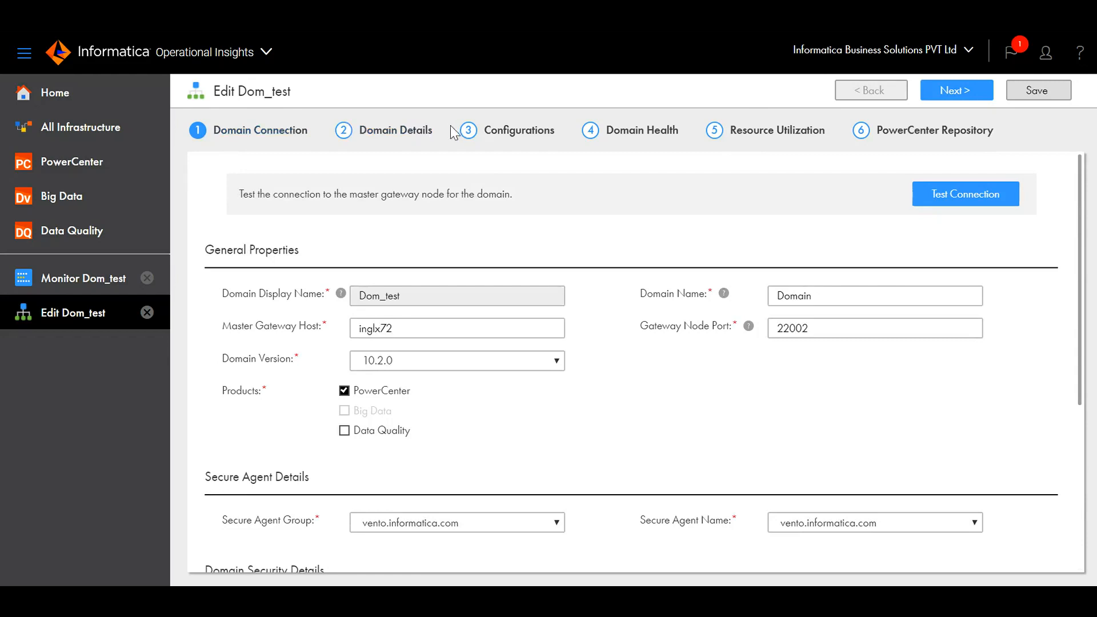
# Advance to the Domain Details stage and view the available environment types.
pyautogui.click(959, 100)
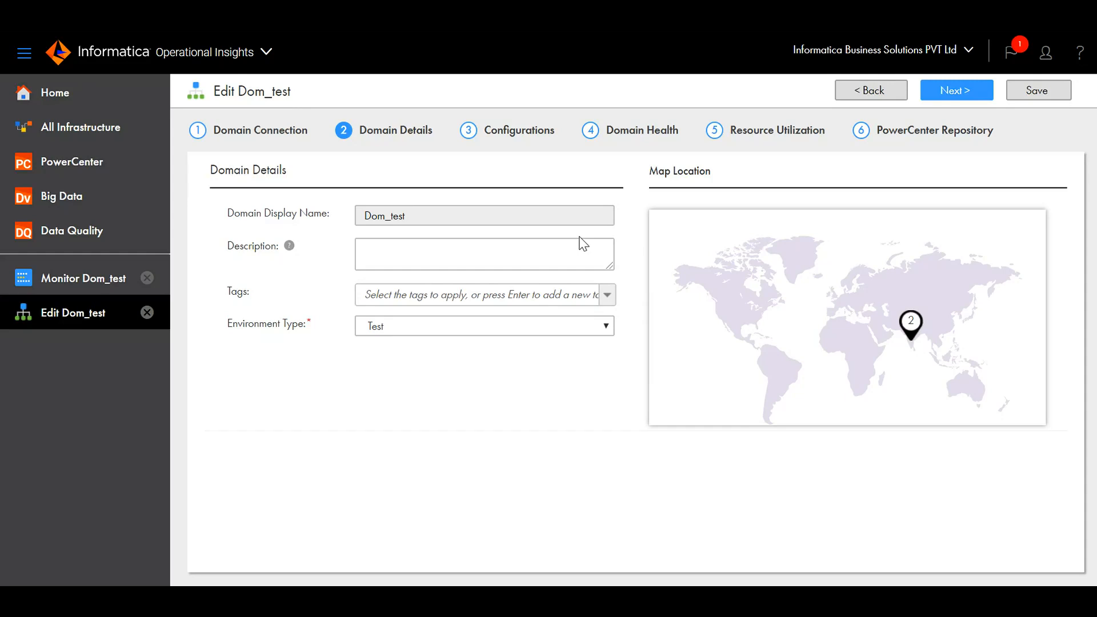
pyautogui.click(606, 328)
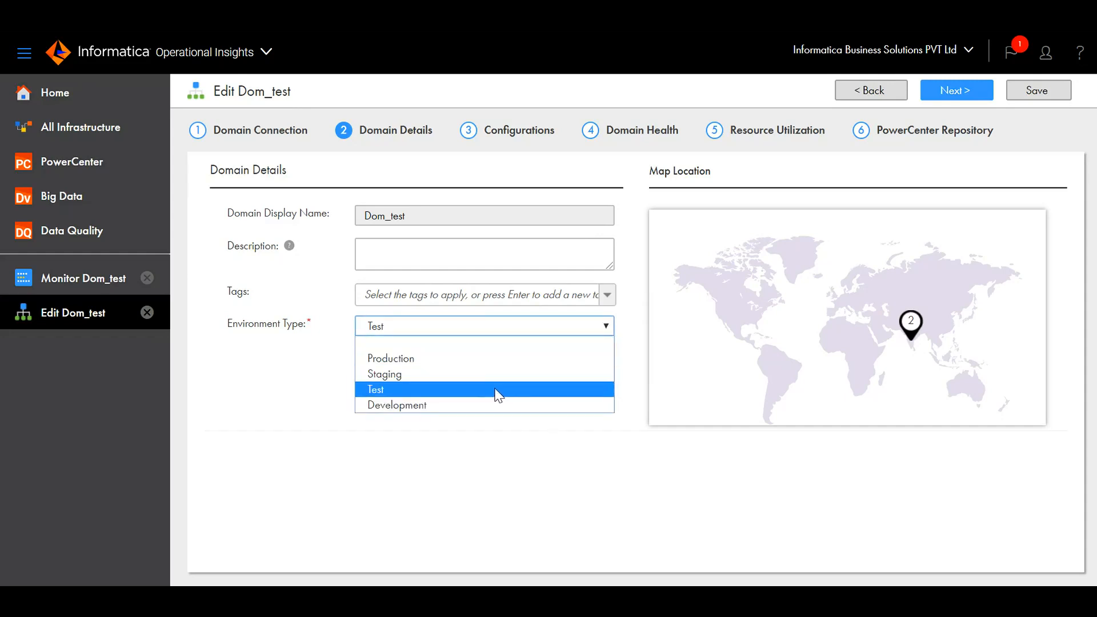
pyautogui.click(508, 458)
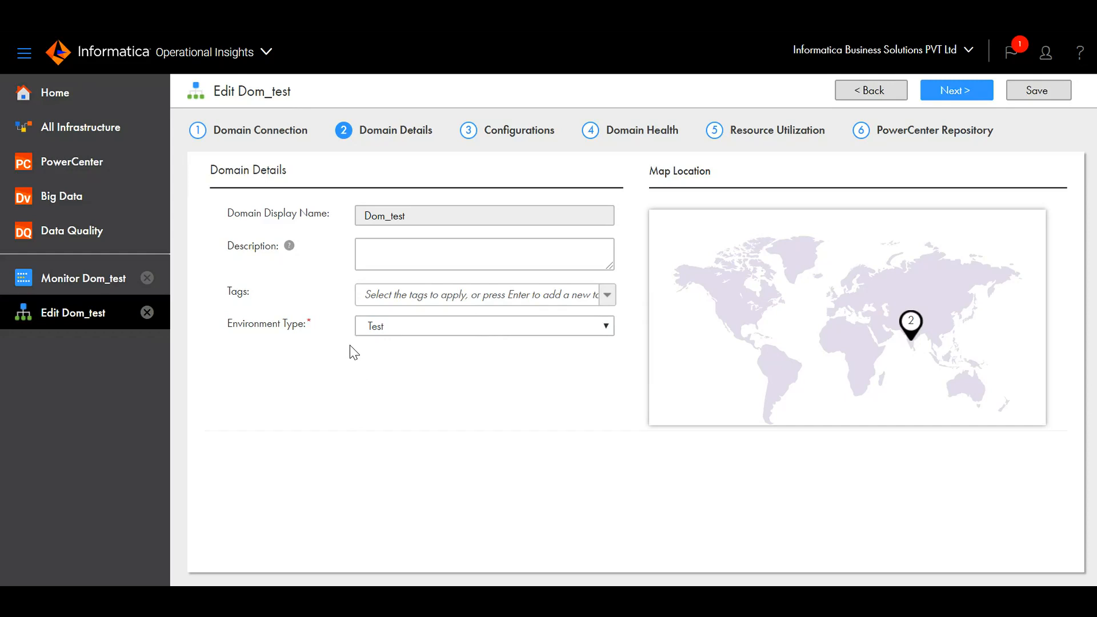
# Advance to the Configurations stage and view the repeat options for the domain configuration collector schedule.
pyautogui.click(960, 103)
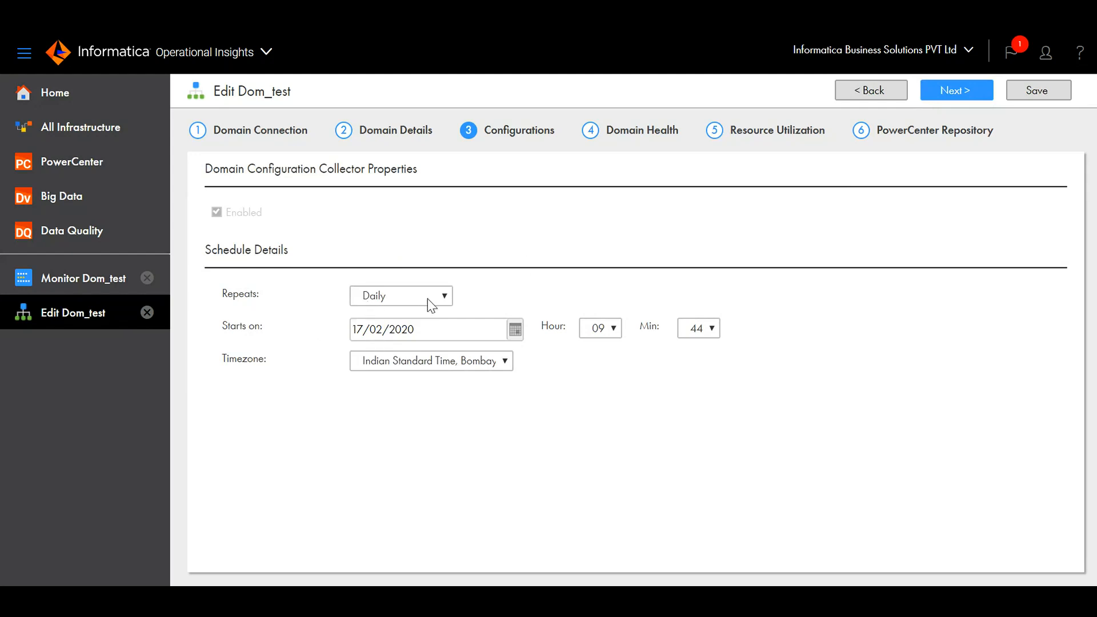
pyautogui.click(444, 297)
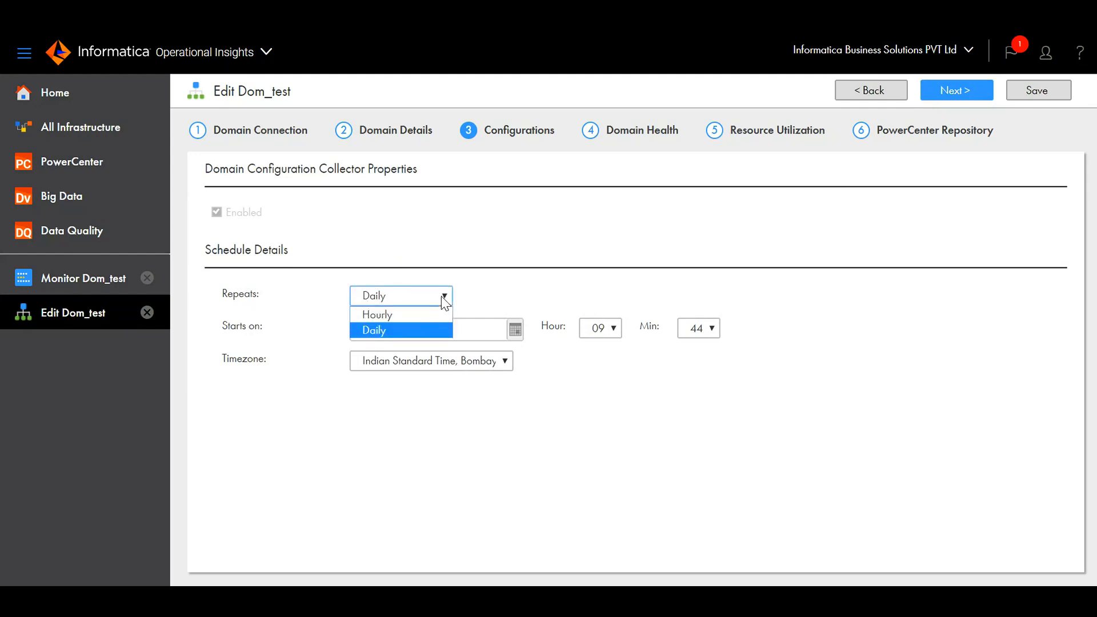
pyautogui.click(496, 303)
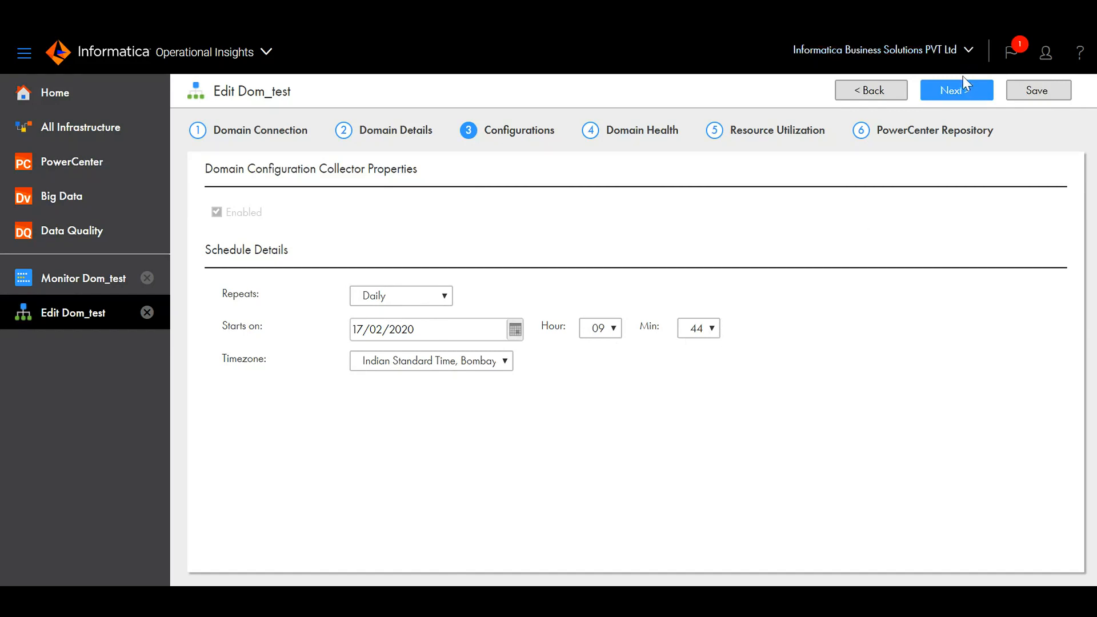
# Advance to the Domain Health stage and examine the health statistics collector properties and its schedule repeat options.
pyautogui.click(958, 91)
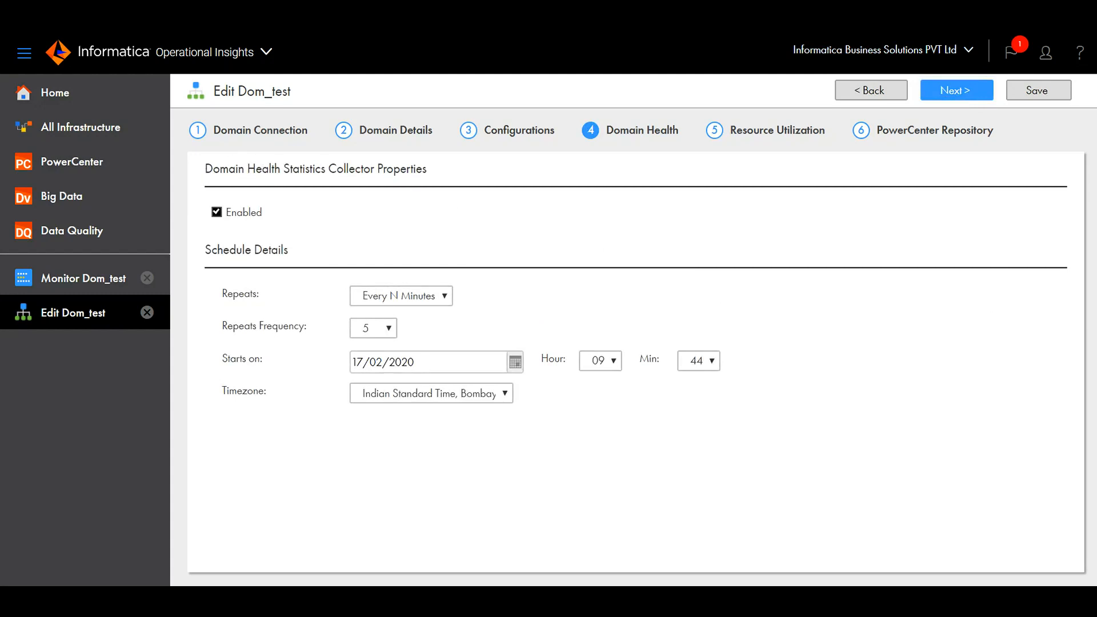
pyautogui.moveTo(462, 179); pyautogui.dragTo(246, 169)
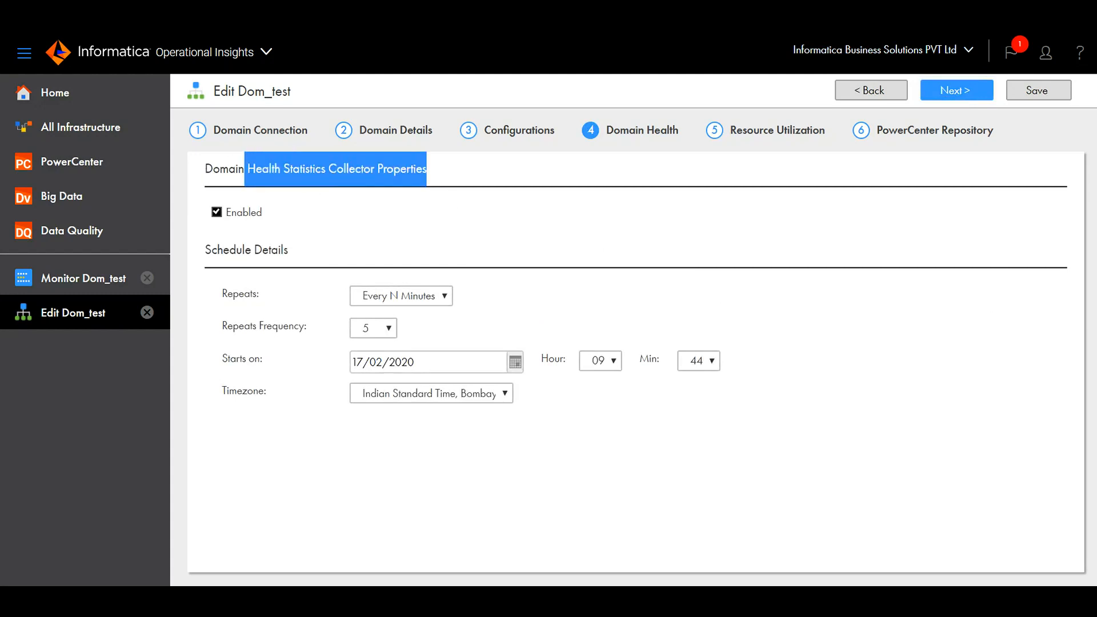
pyautogui.click(366, 255)
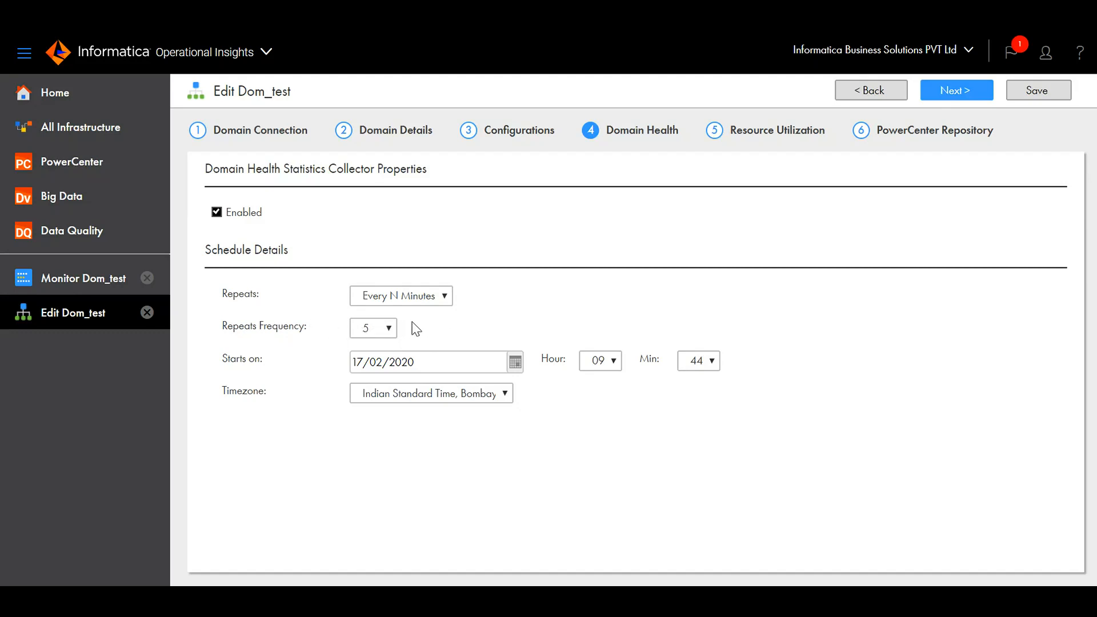
pyautogui.click(441, 297)
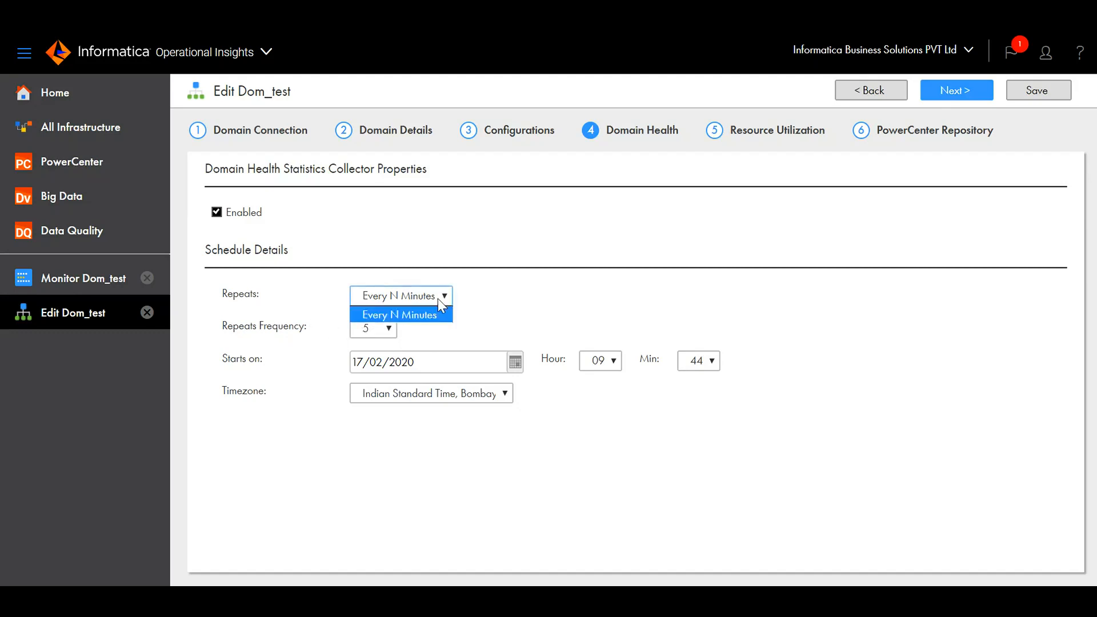
pyautogui.click(505, 323)
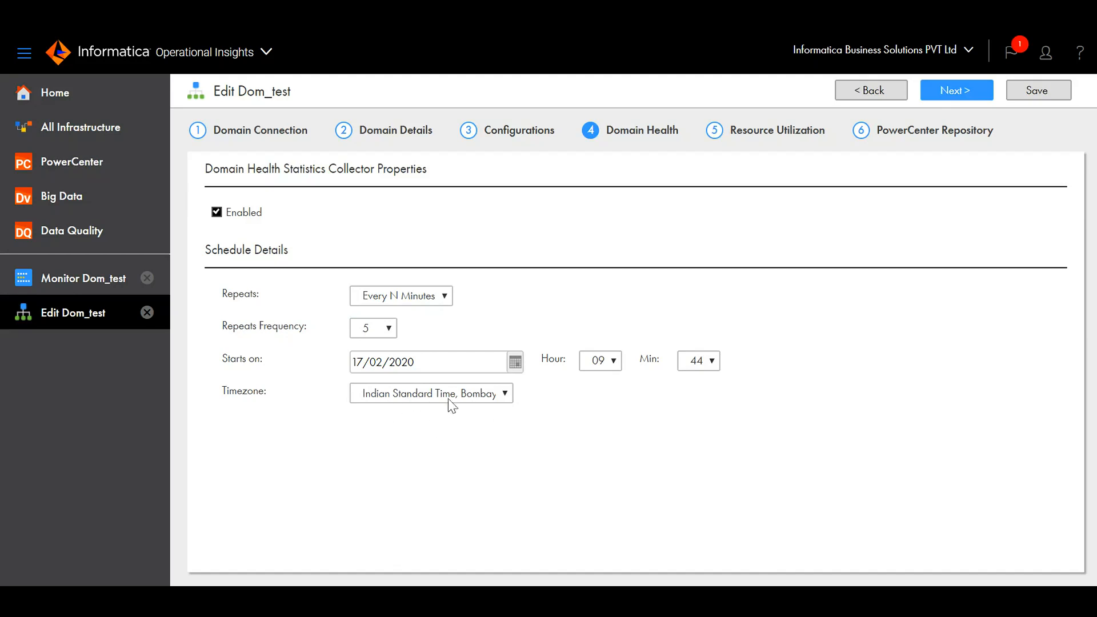
# Advance to the Resource Utilization stage and examine the domain resource usage statistics collector properties.
pyautogui.click(963, 96)
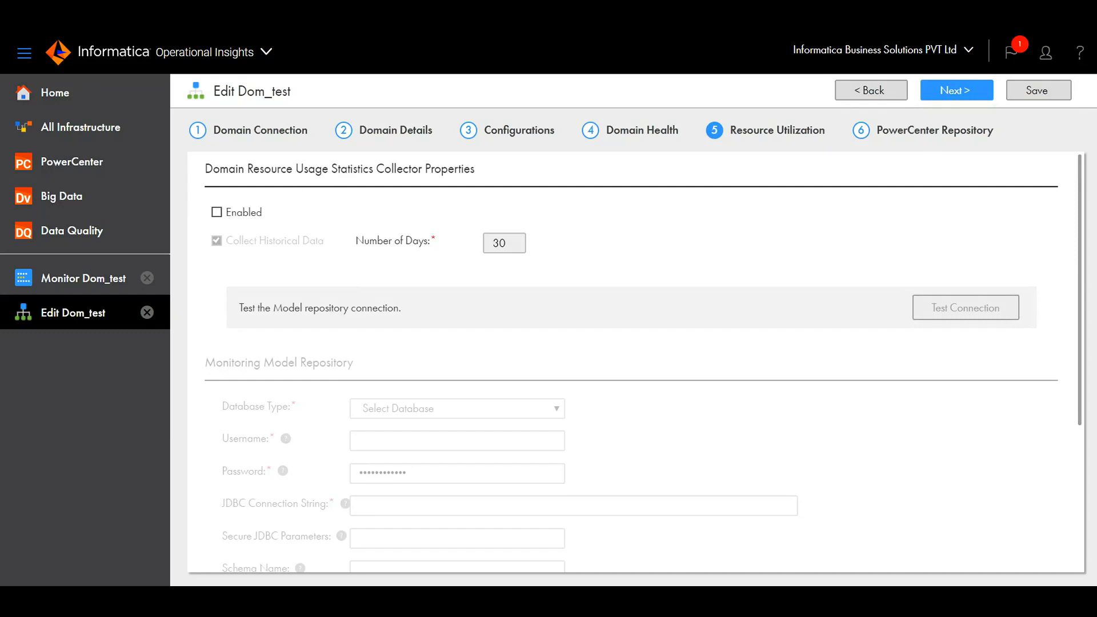
pyautogui.moveTo(206, 169); pyautogui.dragTo(486, 182)
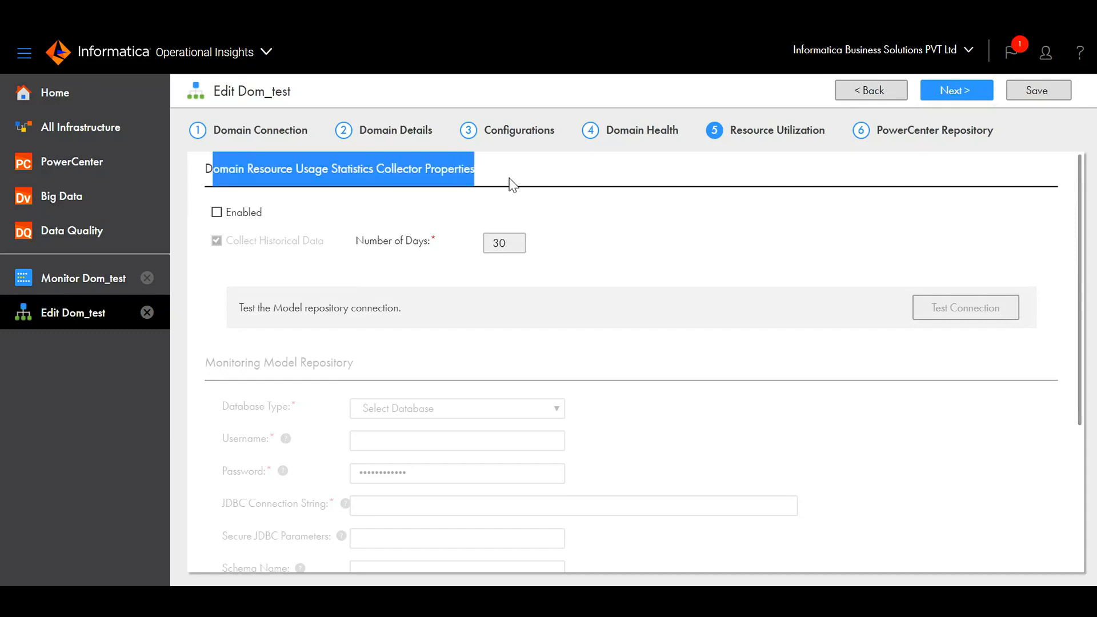
pyautogui.click(510, 179)
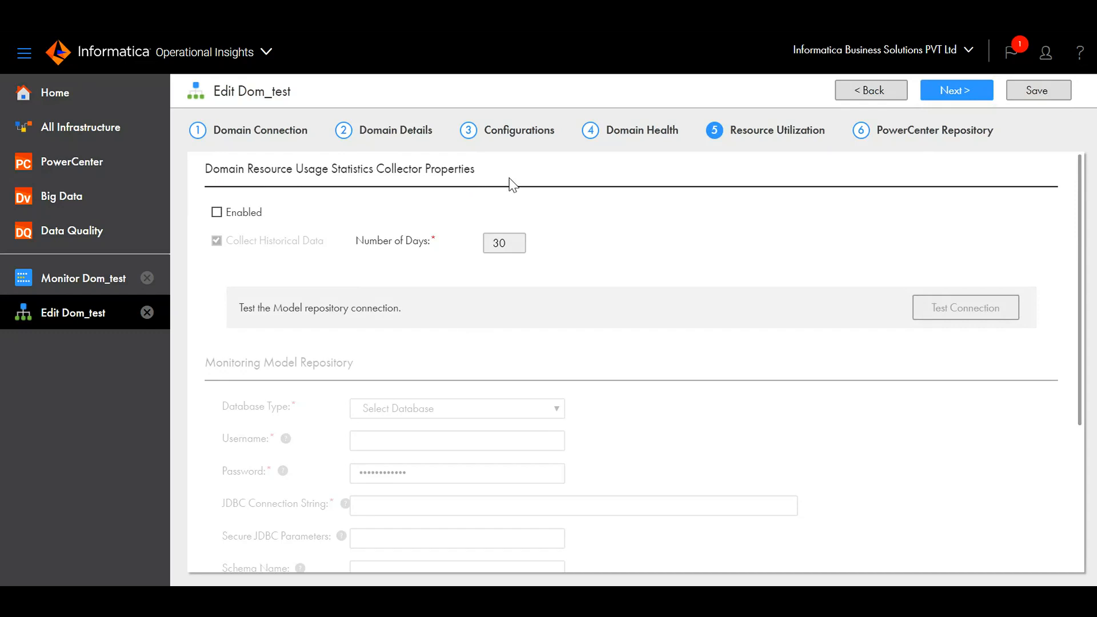
pyautogui.moveTo(510, 183); pyautogui.dragTo(204, 173)
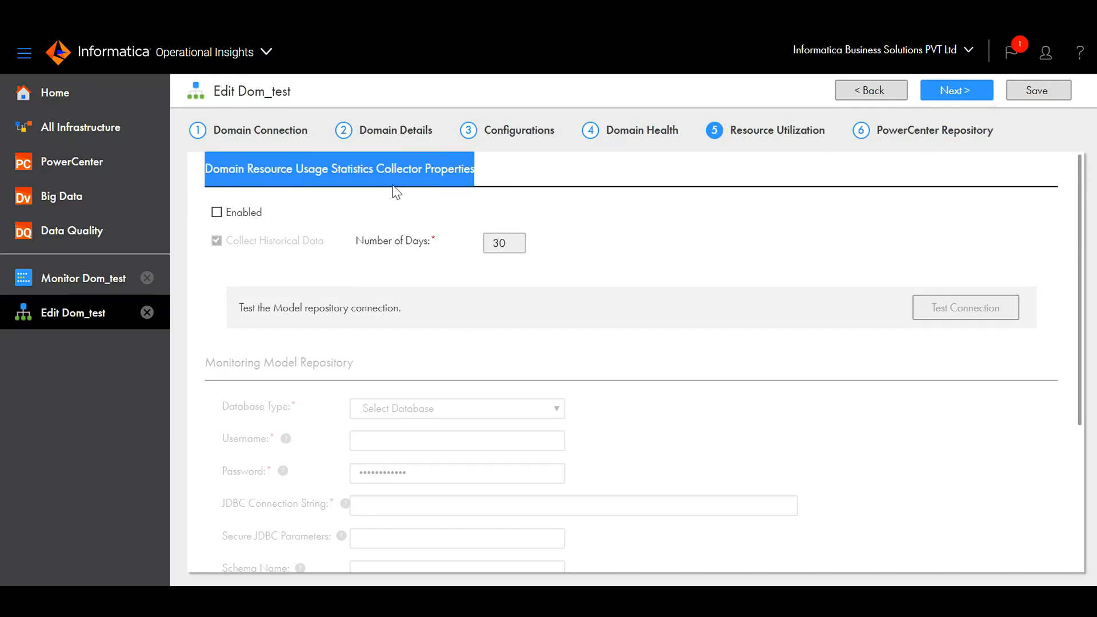
pyautogui.click(583, 213)
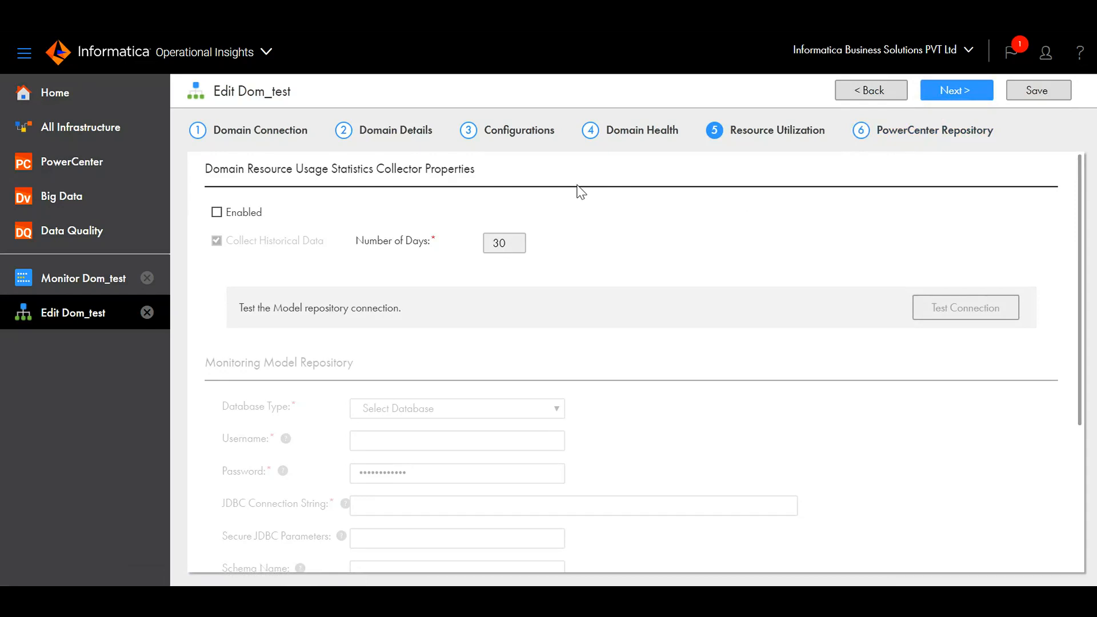
# Advance to the PowerCenter Repository stage and review the PC_REP repository configuration, closing it without changes.
pyautogui.click(958, 93)
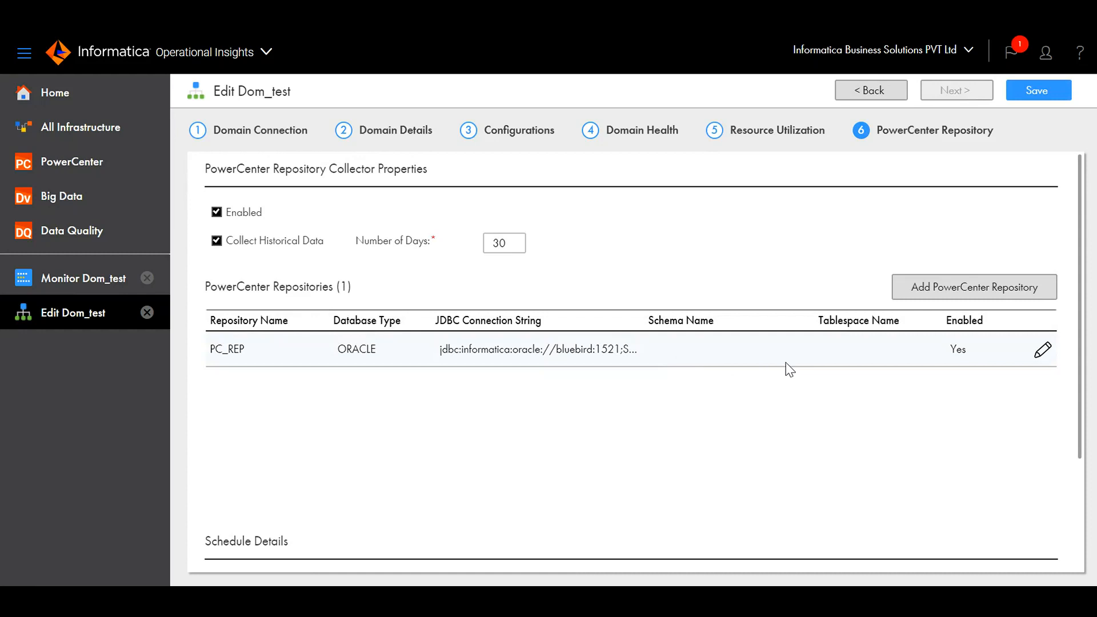
pyautogui.click(1040, 356)
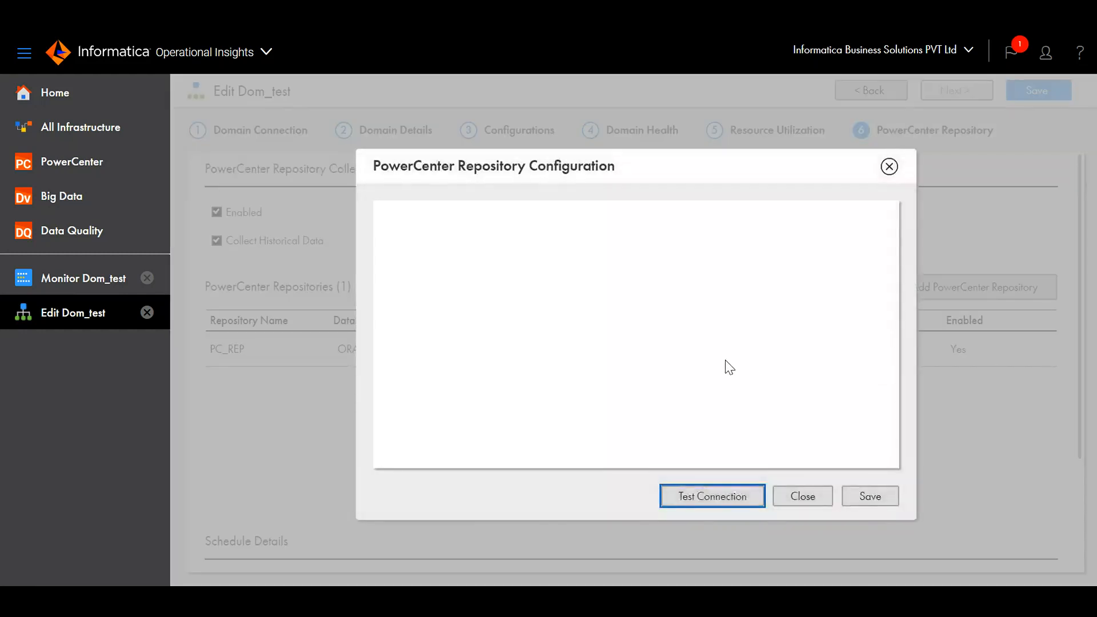
pyautogui.scroll(-2, 729, 364)
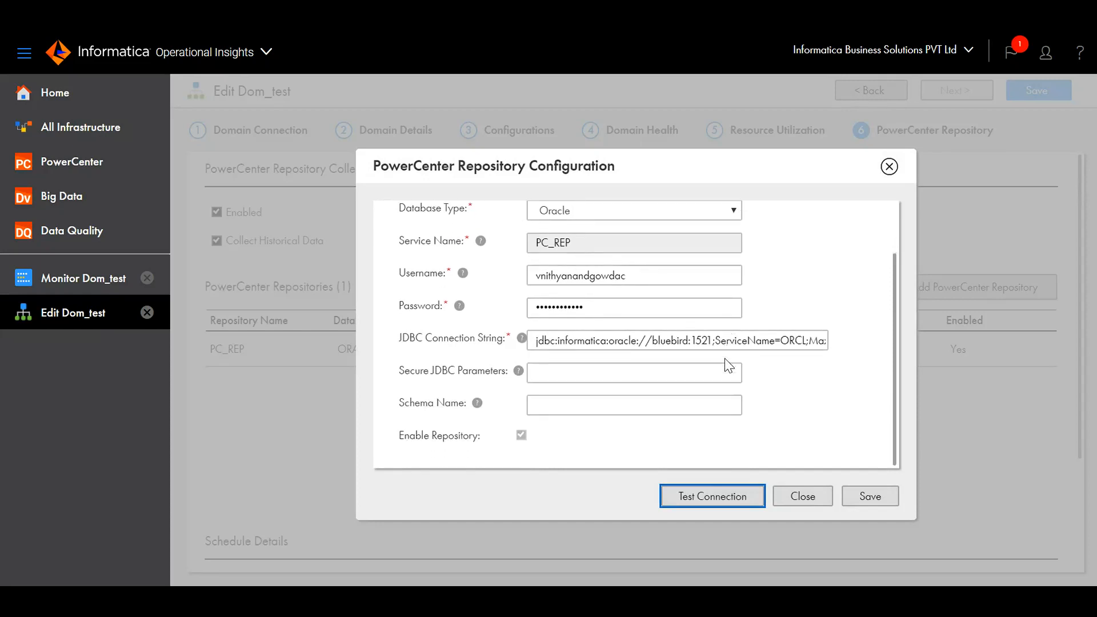
pyautogui.scroll(1, 728, 365)
pyautogui.scroll(1, 729, 364)
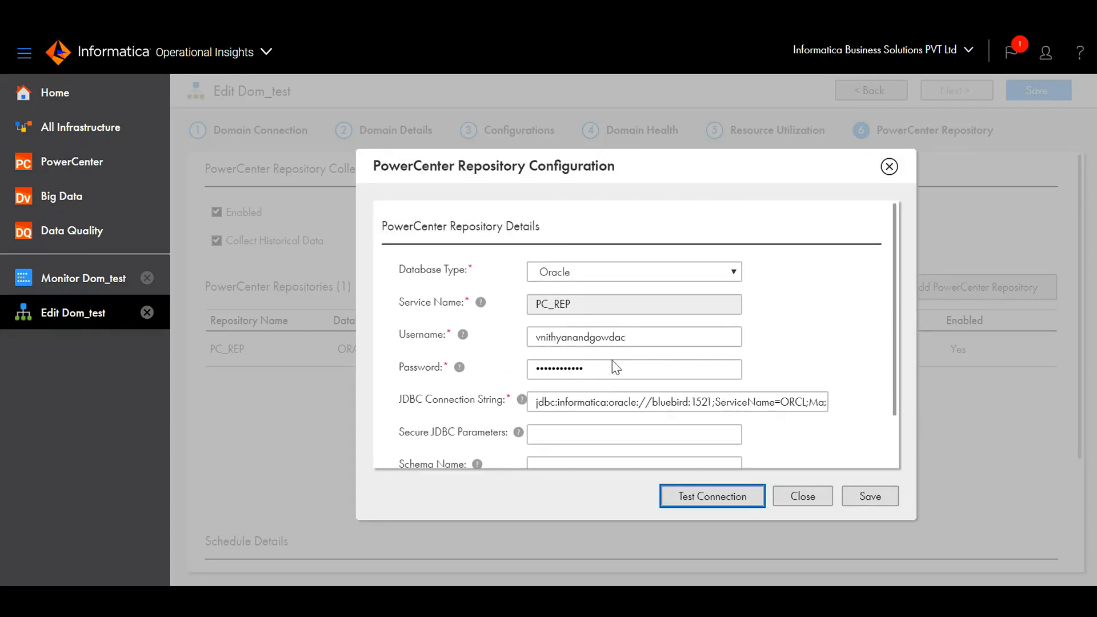
pyautogui.scroll(-2, 616, 366)
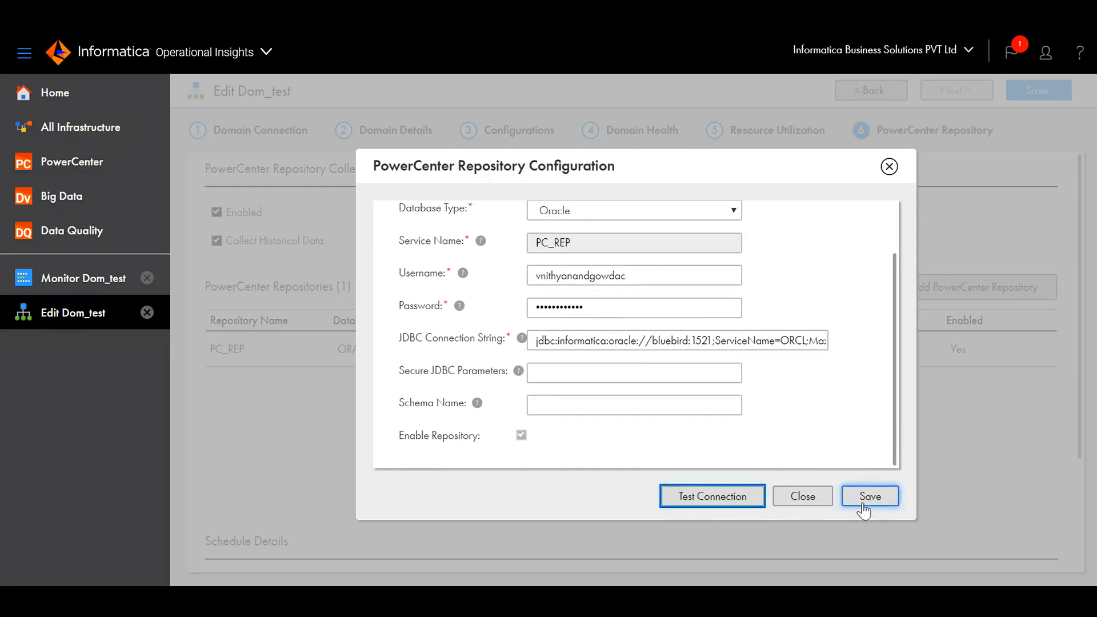
pyautogui.click(806, 498)
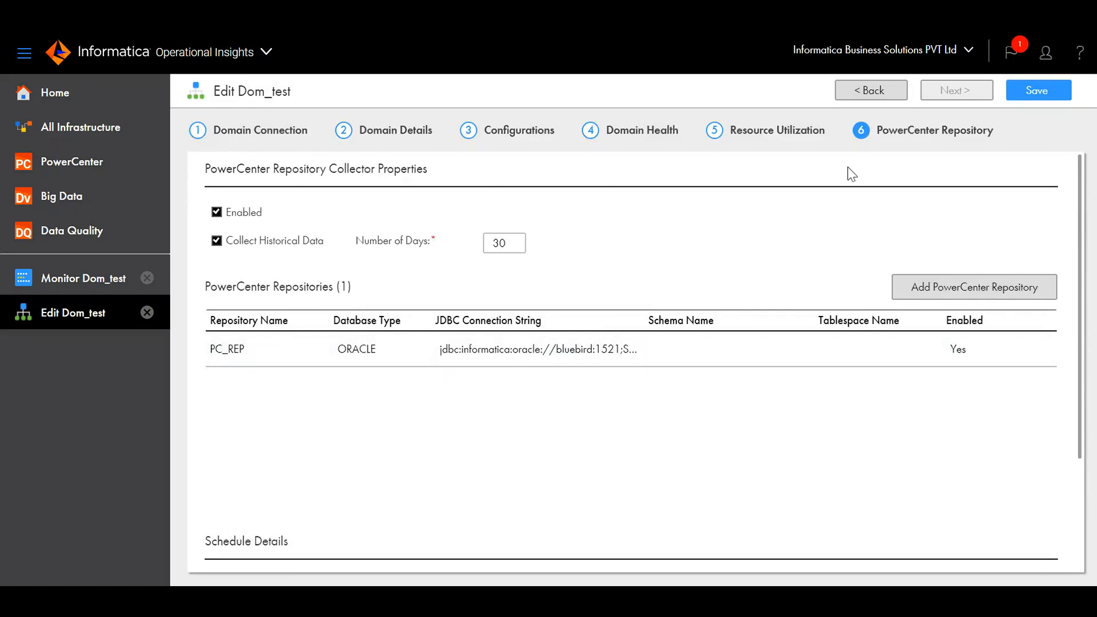
# Save the domain configuration and review the availability of nodes and services in Dom_test's monitoring view.
pyautogui.click(1042, 95)
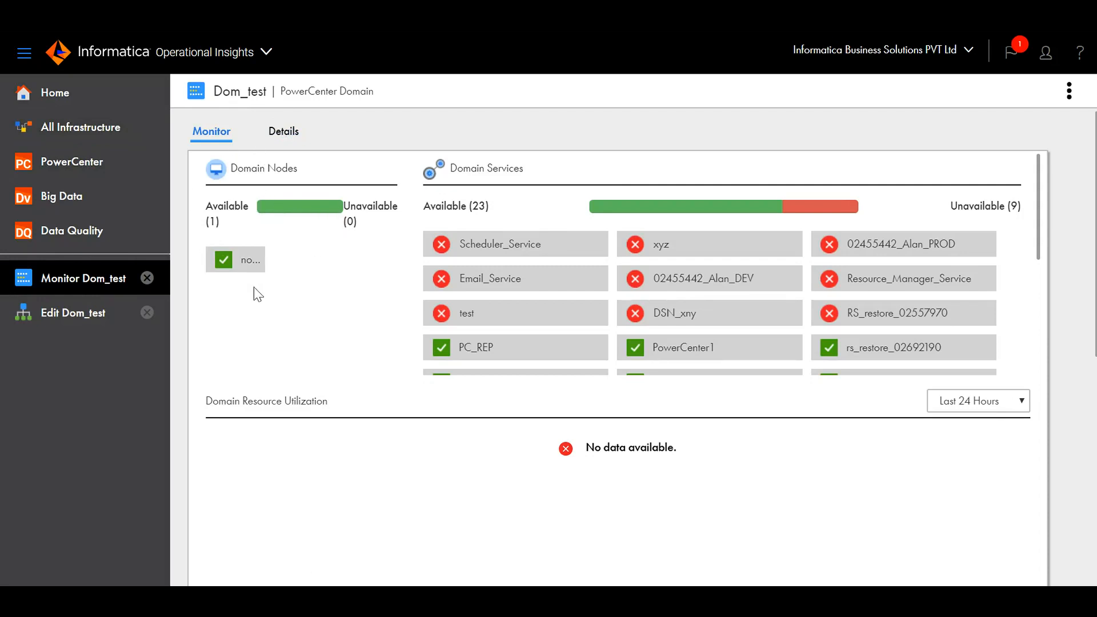
pyautogui.scroll(-4, 657, 324)
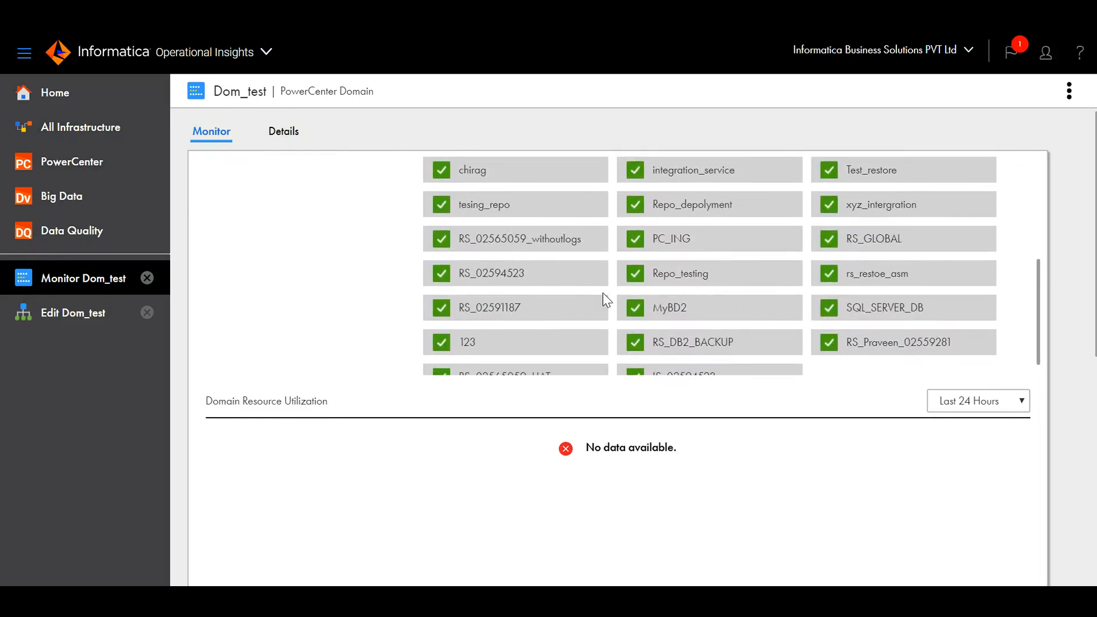
pyautogui.scroll(3, 604, 299)
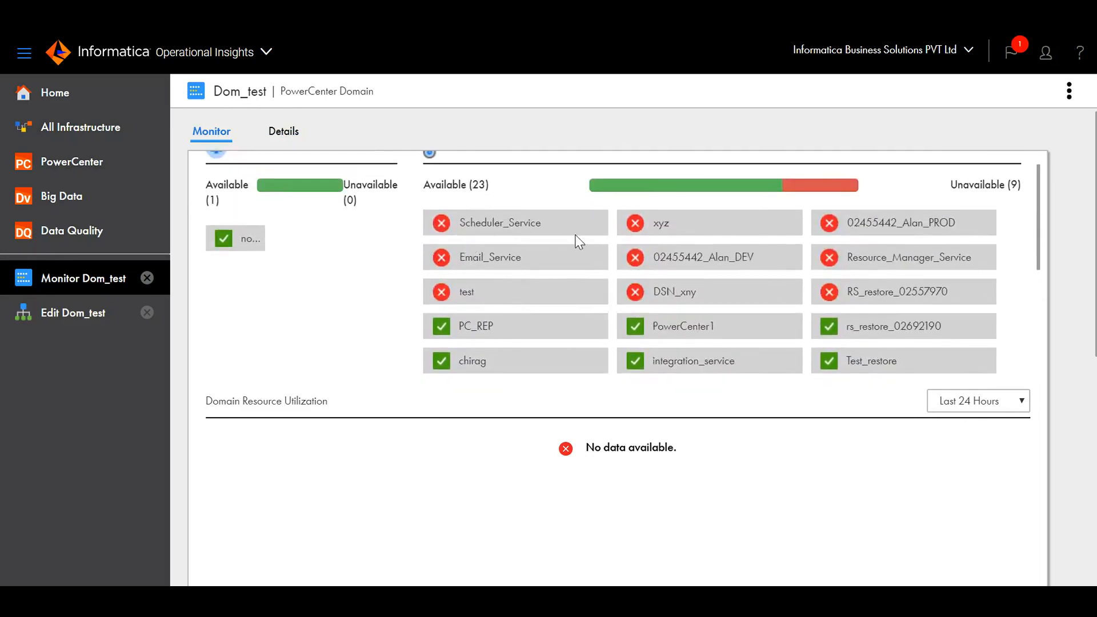
pyautogui.scroll(1, 578, 240)
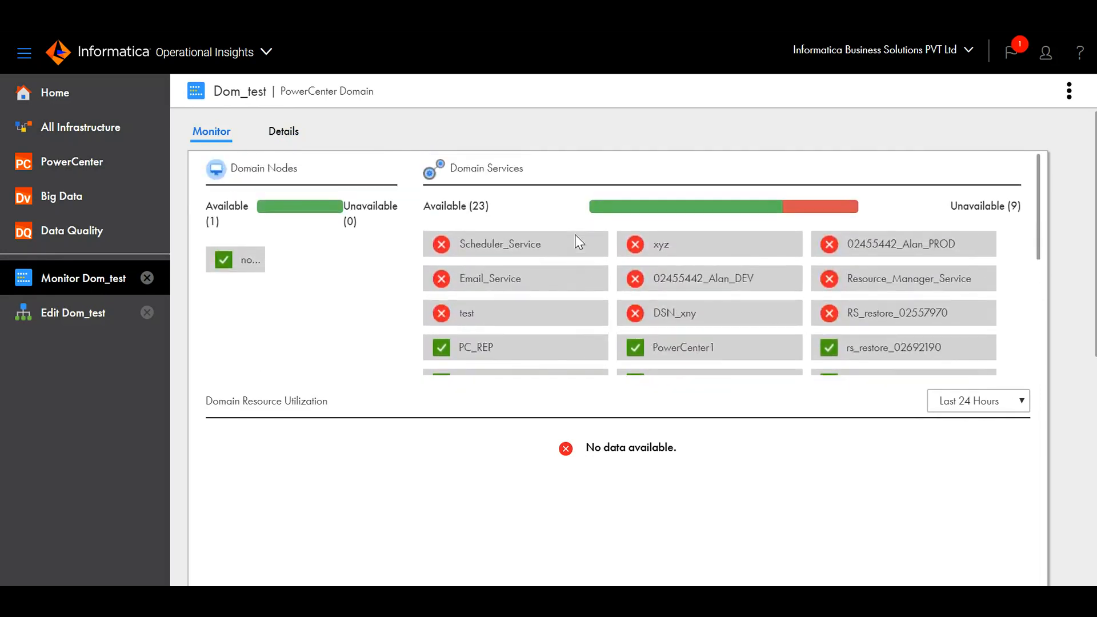
# Examine Dom_test's detail page, covering its properties, topology and auto-scaling configurations.
pyautogui.click(293, 138)
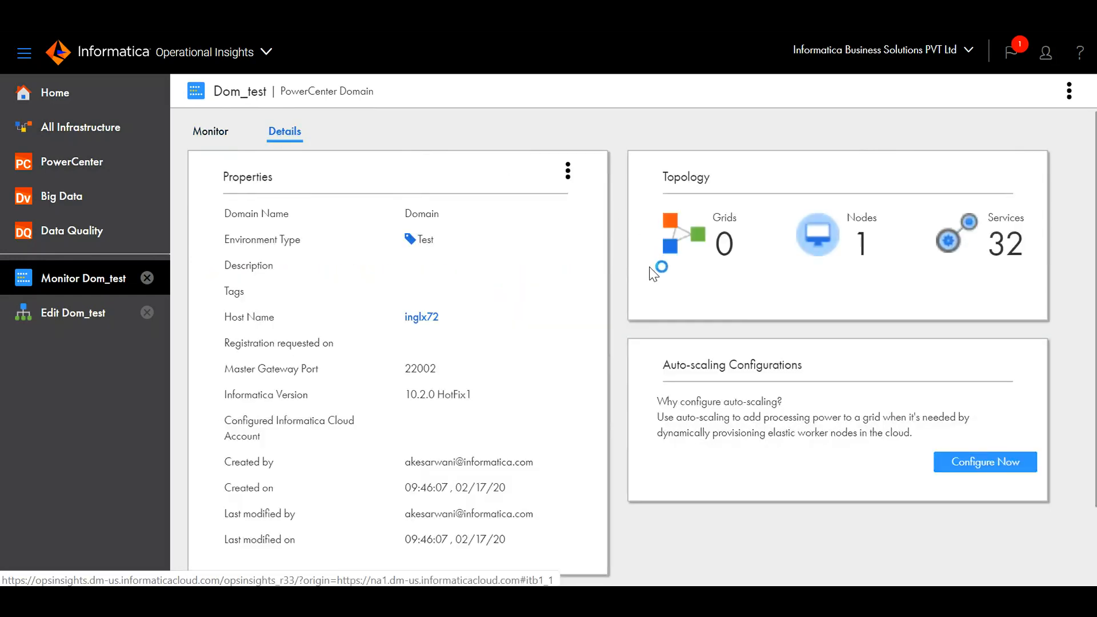
pyautogui.scroll(-2, 474, 457)
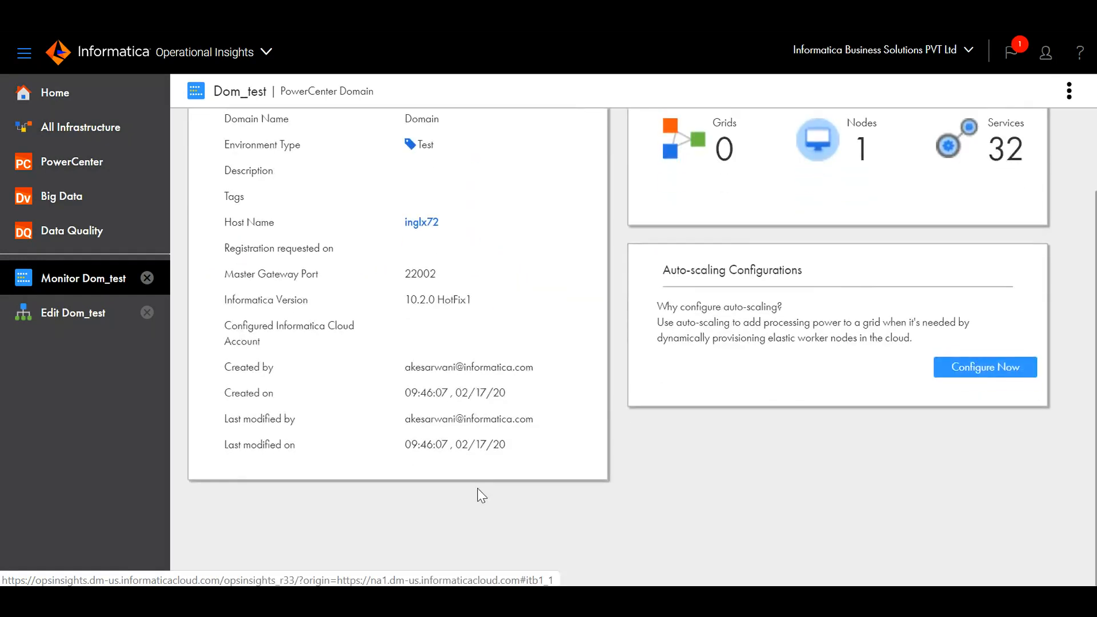
pyautogui.scroll(1, 490, 314)
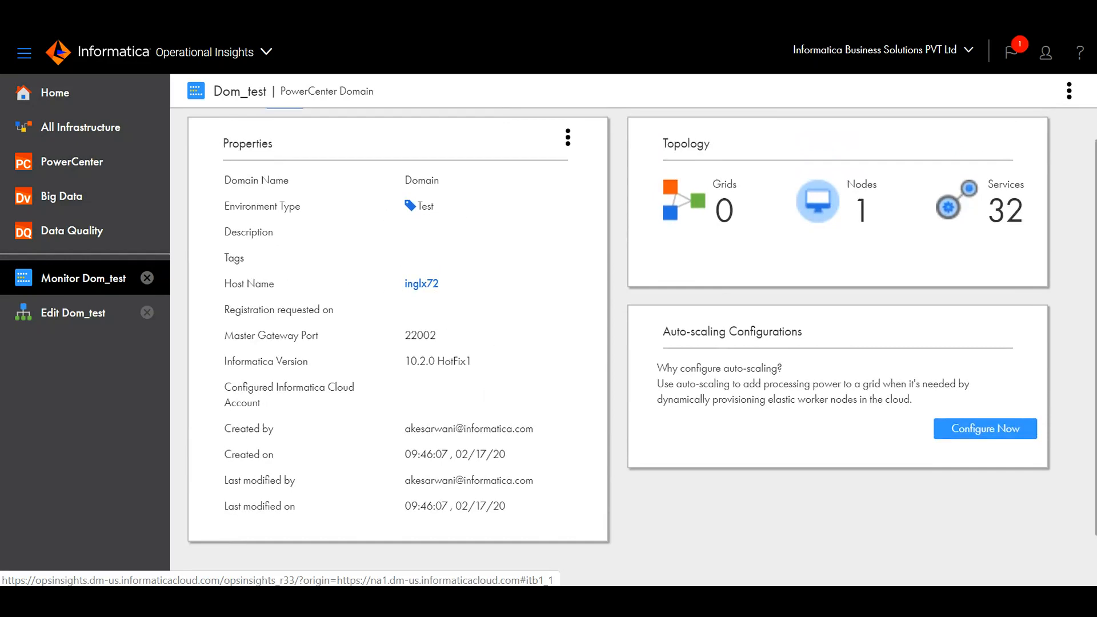
pyautogui.scroll(-1, 506, 449)
pyautogui.scroll(2, 588, 266)
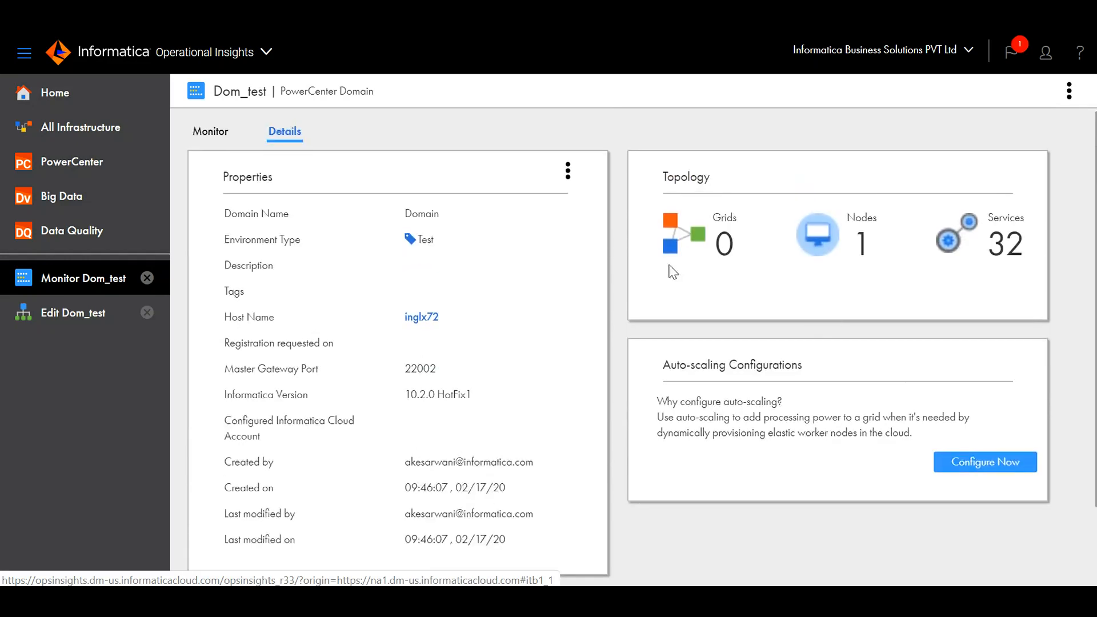
pyautogui.moveTo(662, 366); pyautogui.dragTo(828, 363)
pyautogui.click(830, 364)
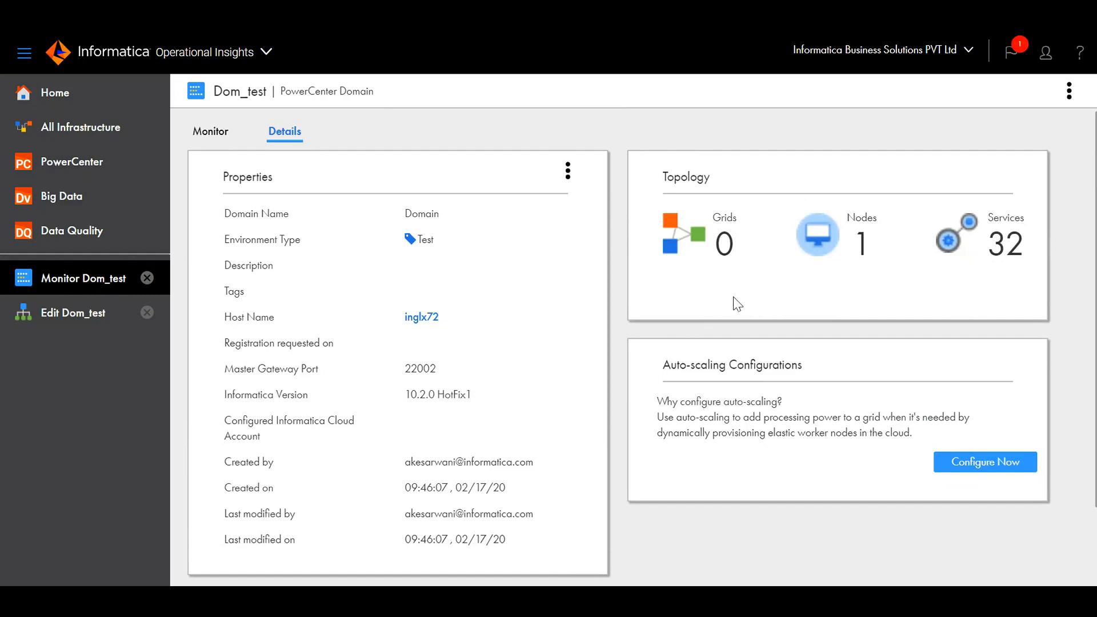
# Open Dom_test from the PowerCenter domains and examine its overview of instances, data and row volumes, and unique workflows.
pyautogui.click(78, 172)
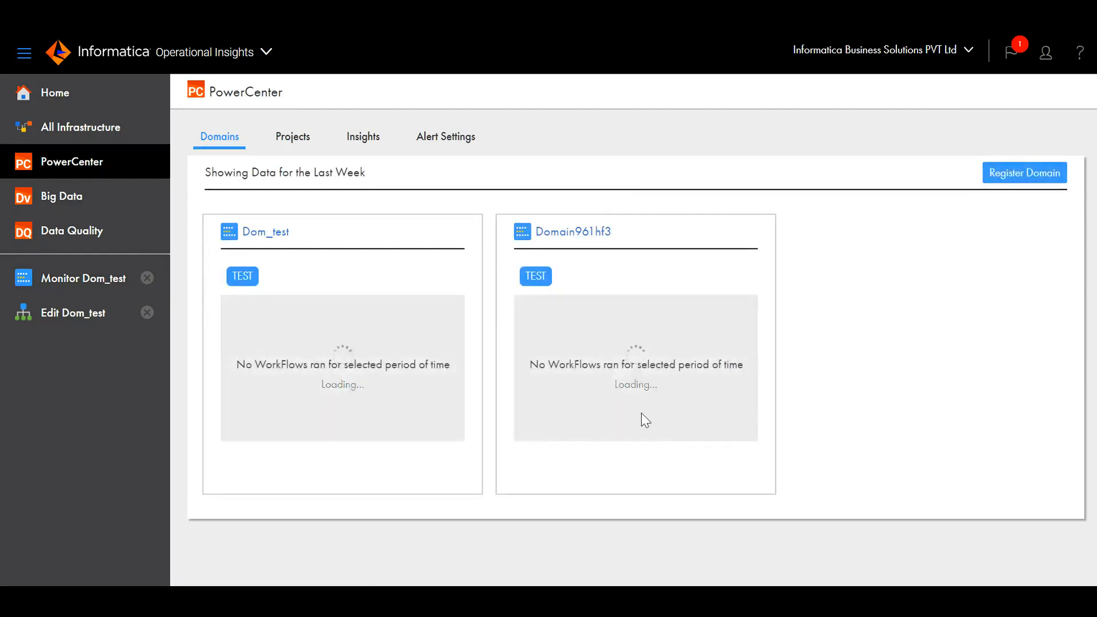
pyautogui.click(257, 232)
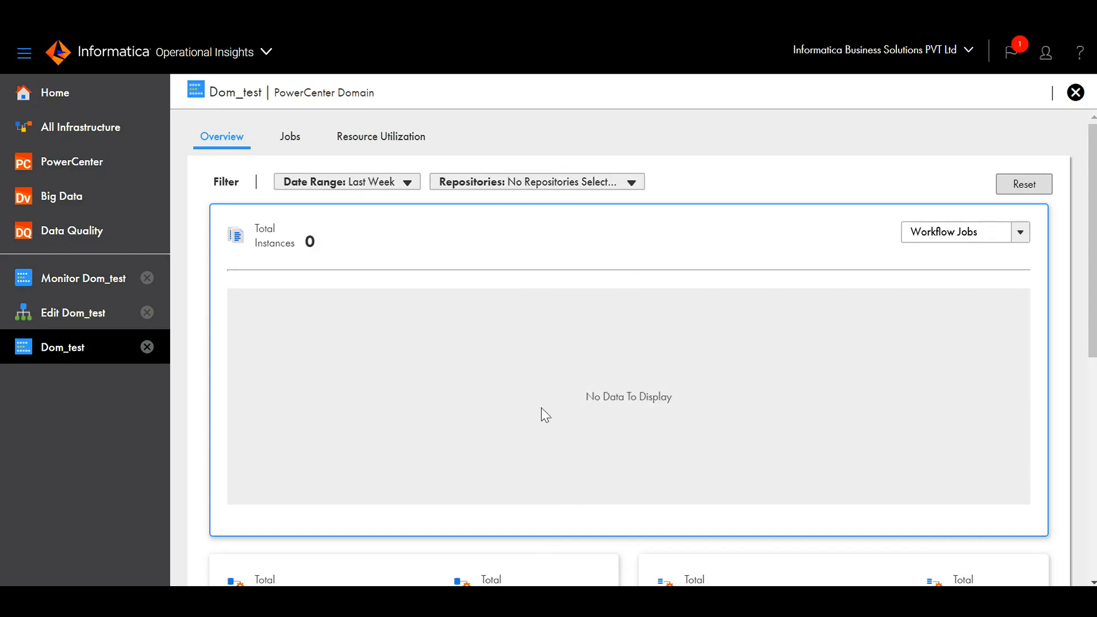
pyautogui.scroll(-2, 541, 407)
pyautogui.scroll(2, 540, 407)
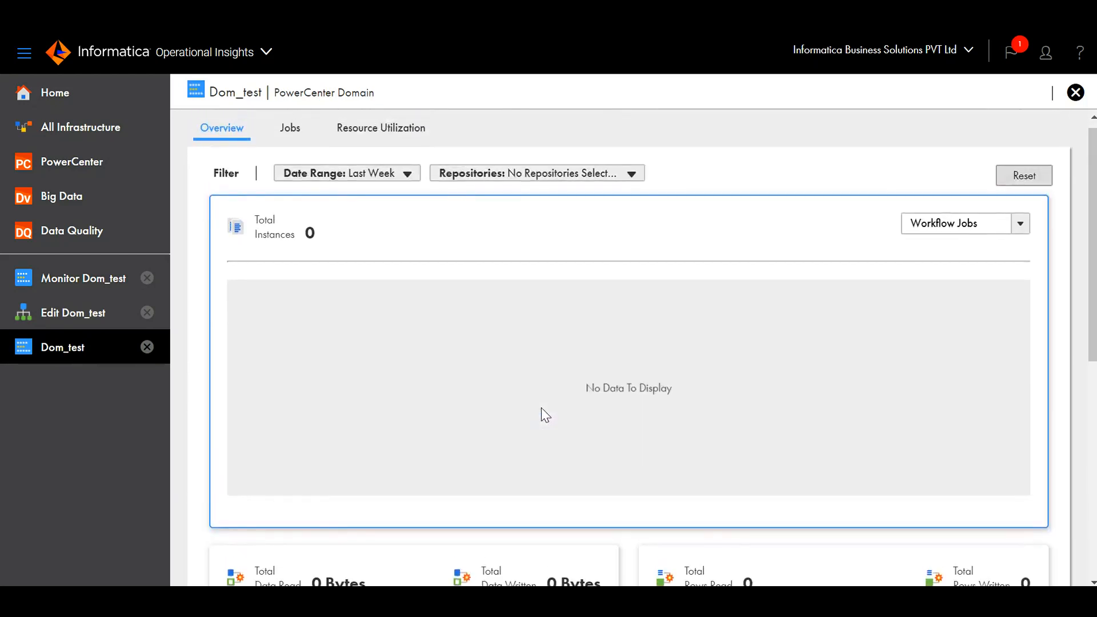
pyautogui.scroll(-4, 541, 406)
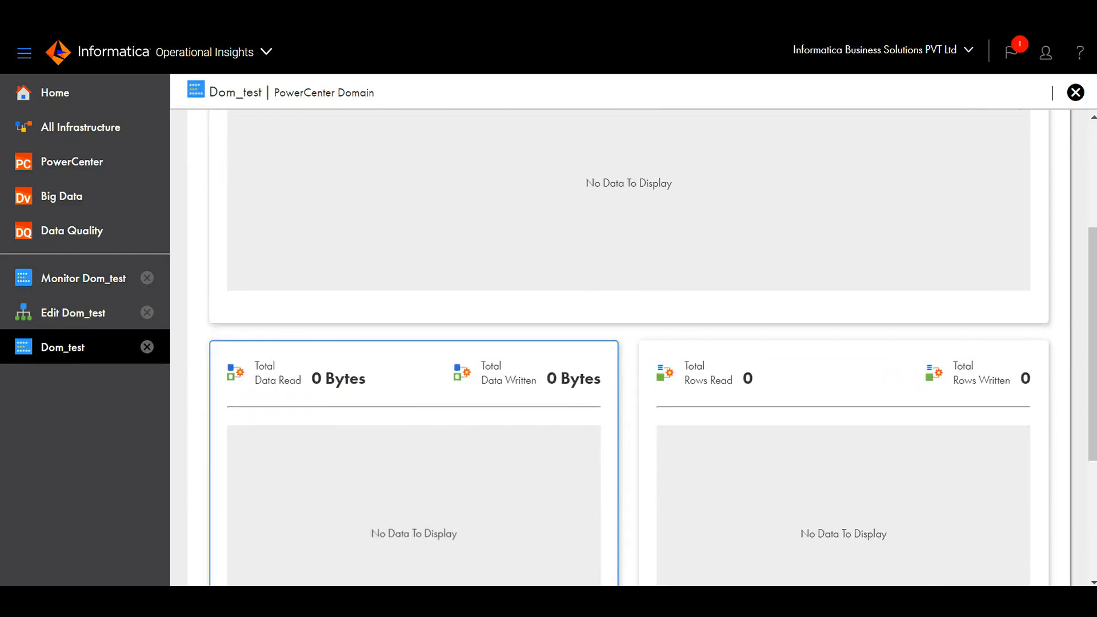
pyautogui.scroll(-4, 443, 486)
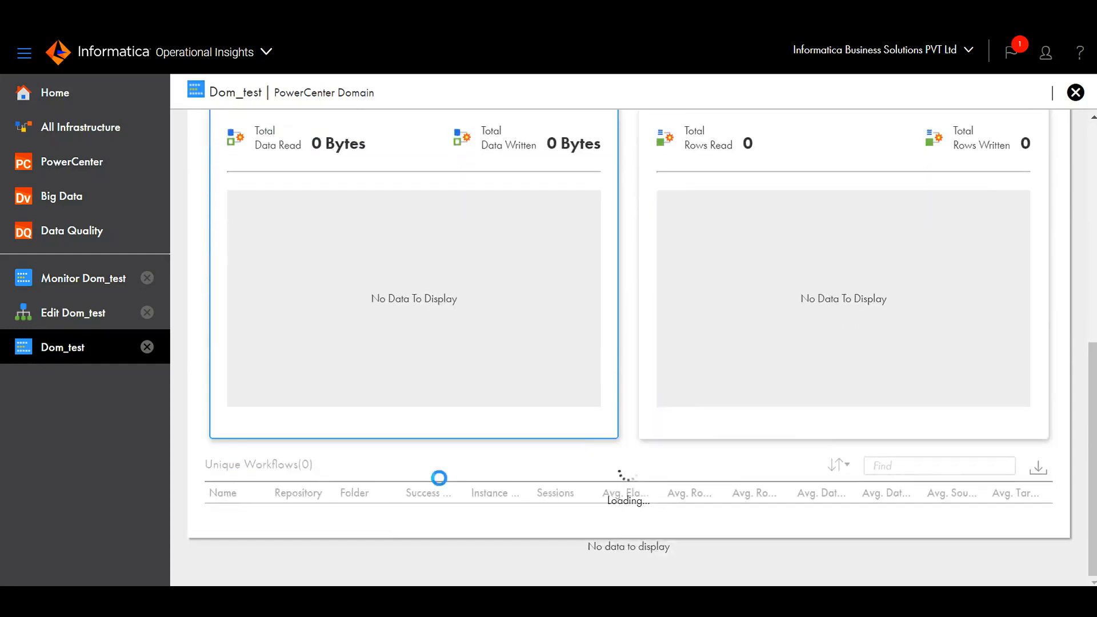
pyautogui.scroll(8, 490, 333)
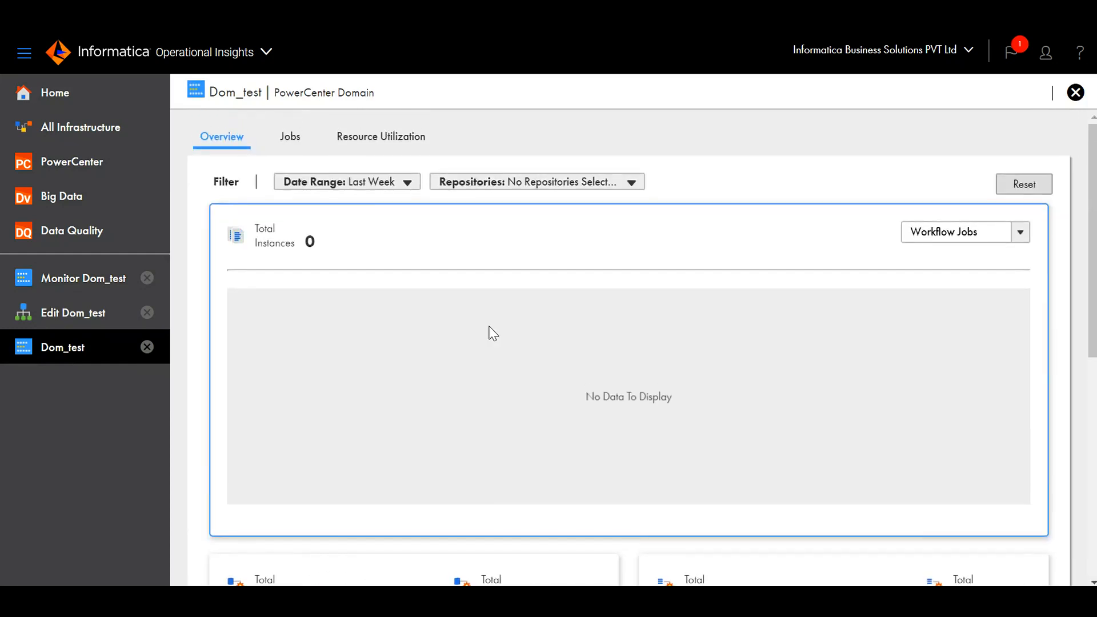
# View the Jobs and Resource Utilization pages of Dom_test, then return to its Overview.
pyautogui.click(291, 138)
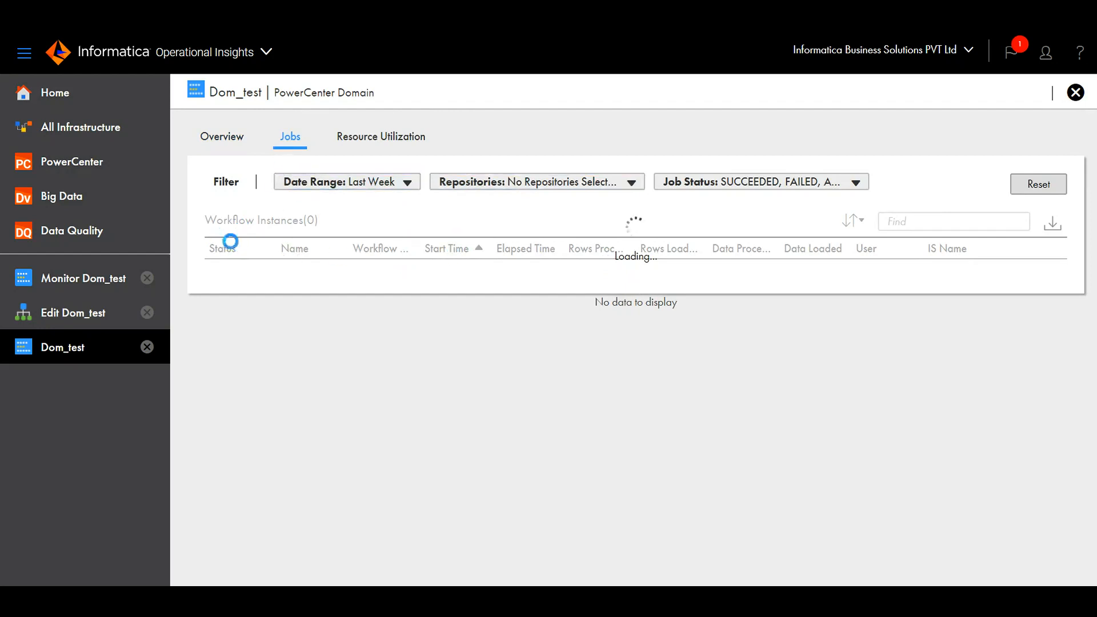
pyautogui.click(393, 150)
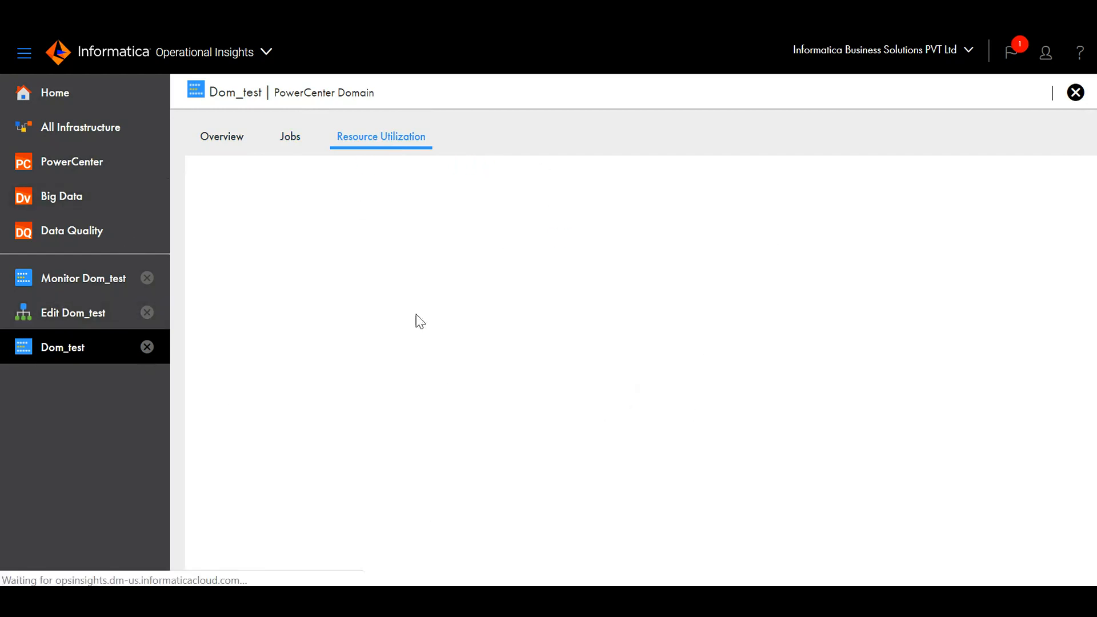
pyautogui.click(216, 150)
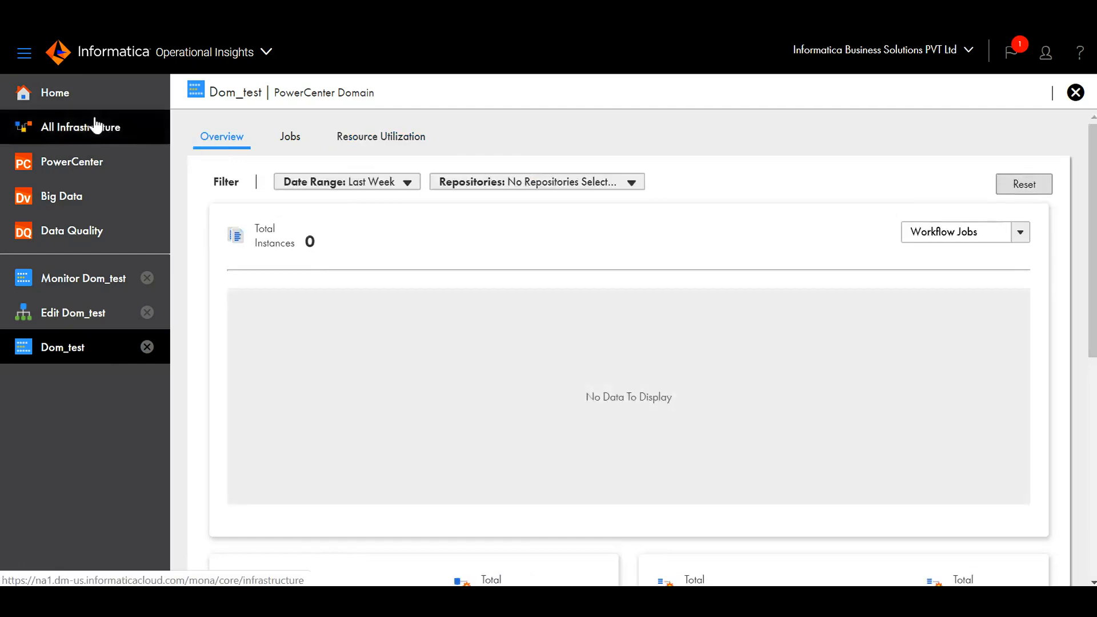
# Return to the Home dashboard and display the list of available domains beside the map.
pyautogui.click(74, 106)
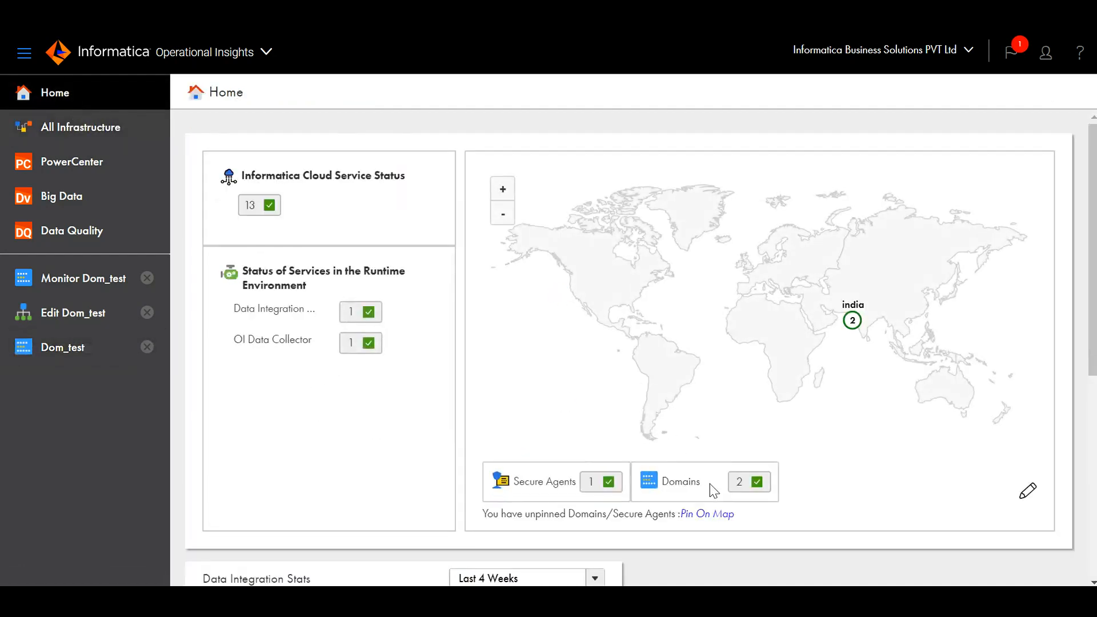
pyautogui.click(746, 485)
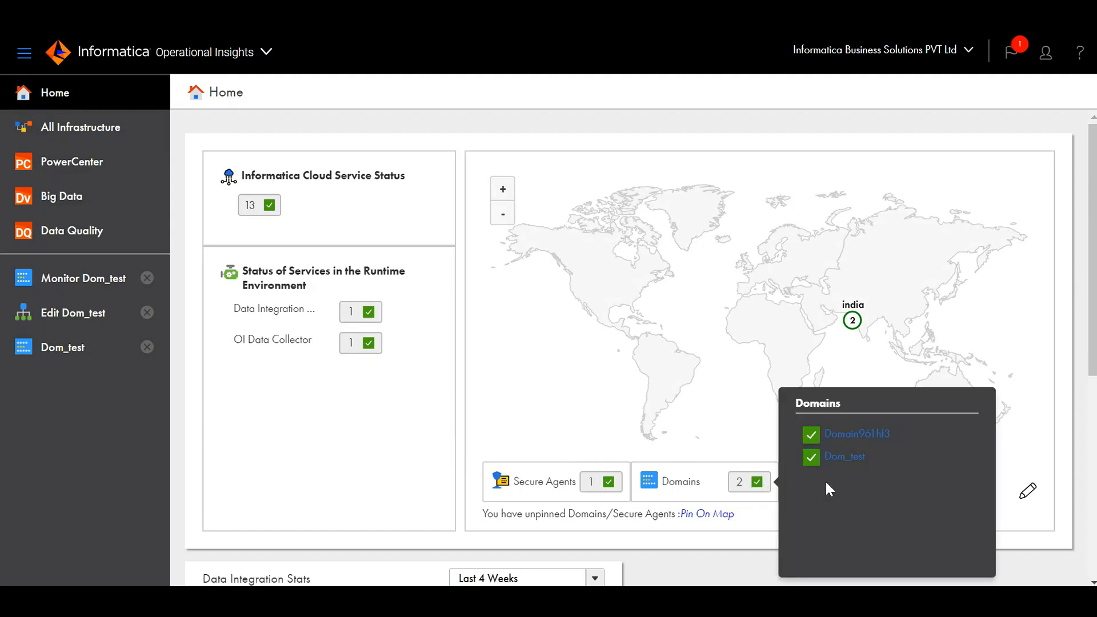